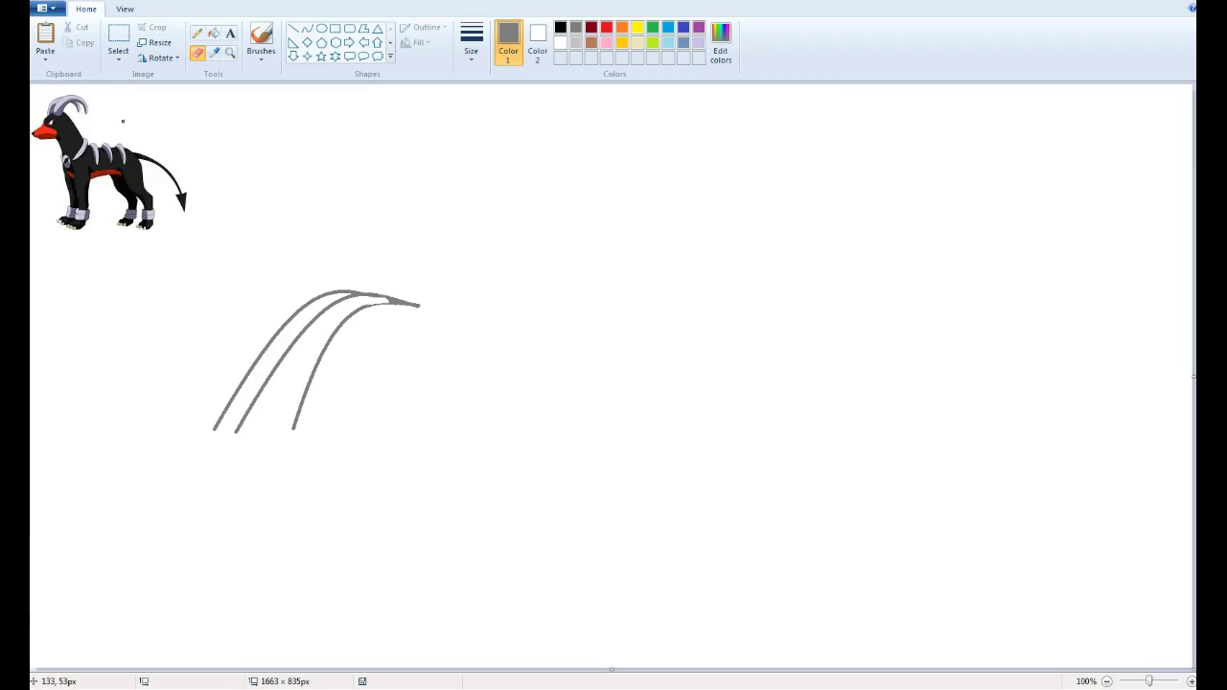
Step: Flip the horn sketch horizontally and recolour its lines with a lighter grey sampled from the reference picture
click(493, 587)
click(560, 27)
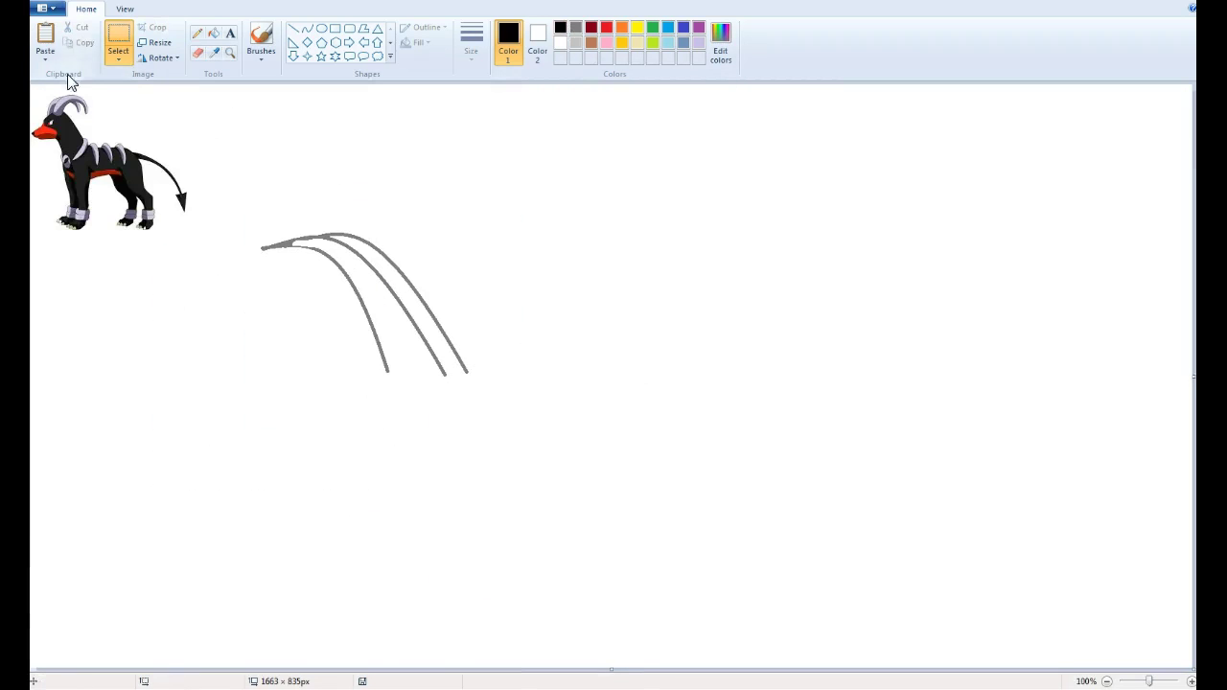
key(ctrl+Page_Up)
click(214, 53)
click(192, 134)
click(212, 33)
key(ctrl+Page_Down)
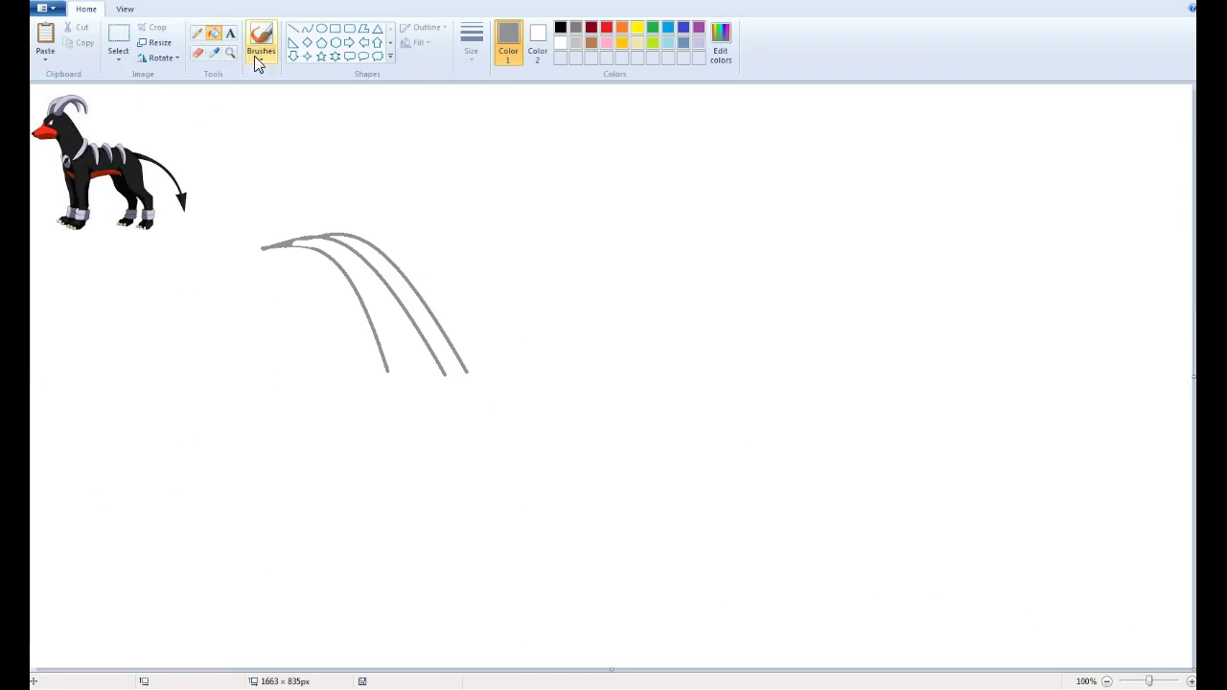
Step: Draw the forehead, snout, mouth and lower jaw as grey curves running from the base of the horn
click(306, 27)
drag(444, 370, 722, 461)
drag(502, 375, 595, 460)
drag(722, 460, 657, 428)
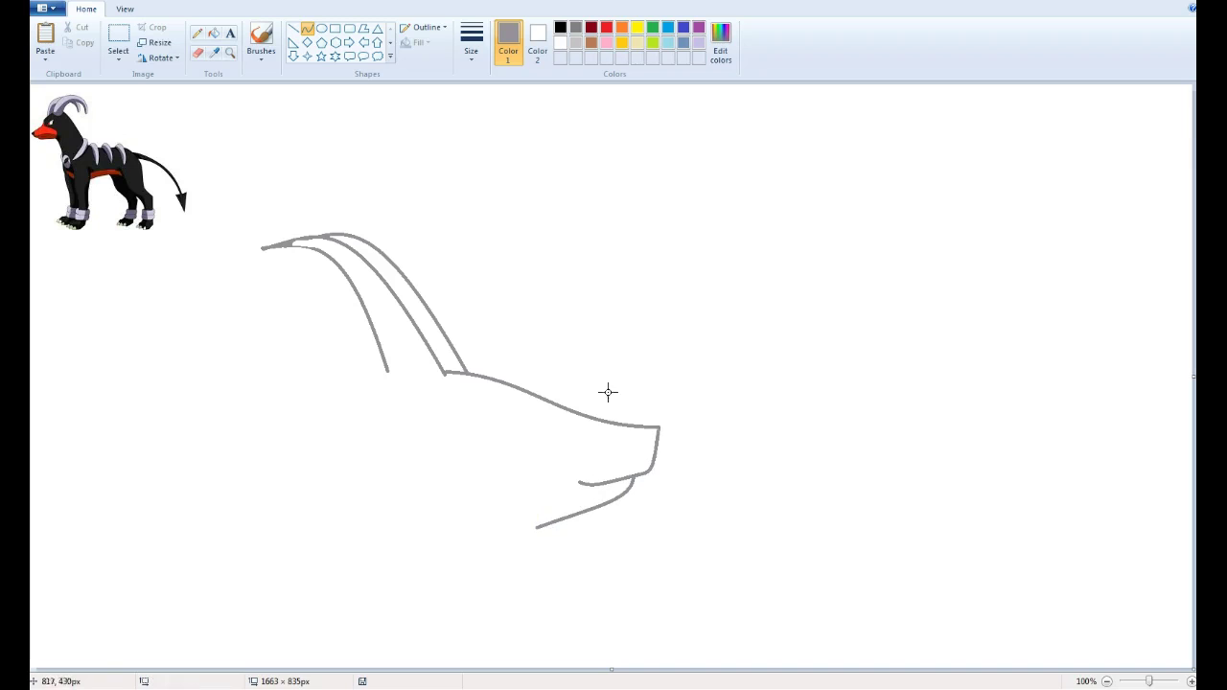
Step: Sketch a small grey nostril mark at the tip of the snout with a thinner line
click(470, 43)
click(501, 109)
key(ctrl+Page_Up)
drag(328, 173, 350, 197)
Step: Sample the red from the reference creature's eye and save it as a custom palette colour
drag(1148, 682, 1171, 682)
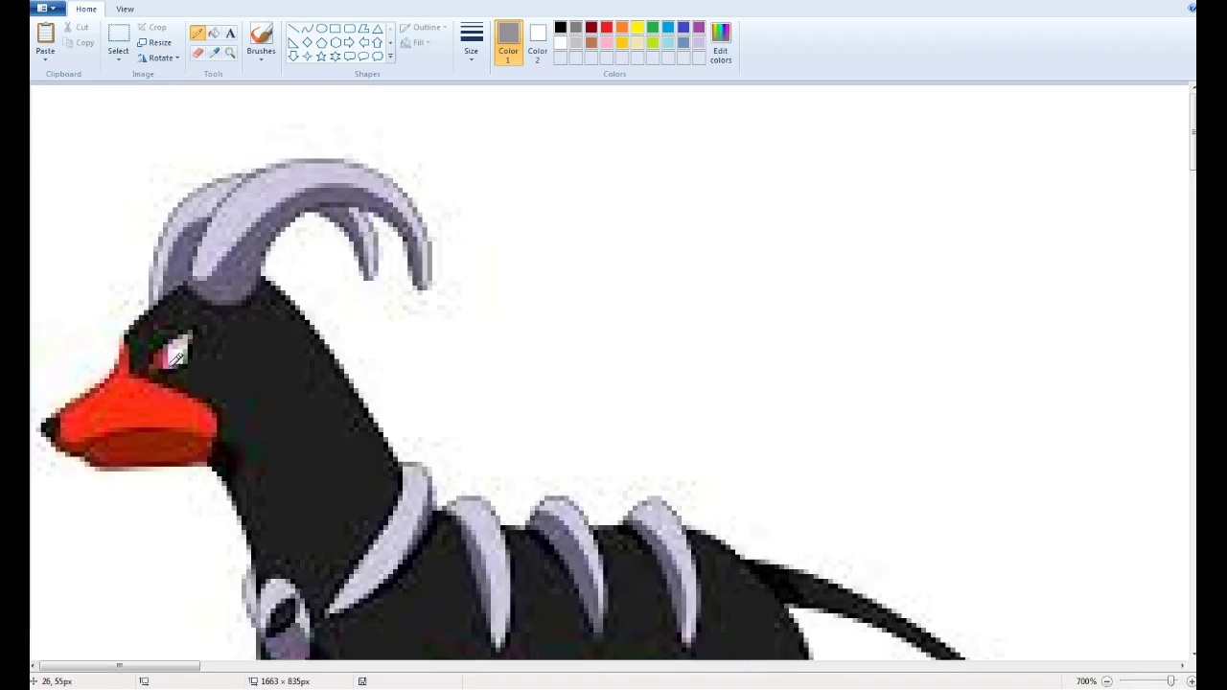
click(166, 355)
mouse_move(118, 665)
mouse_down()
mouse_move(687, 665)
mouse_move(468, 674)
mouse_up()
scroll(1090, 402, up, 2)
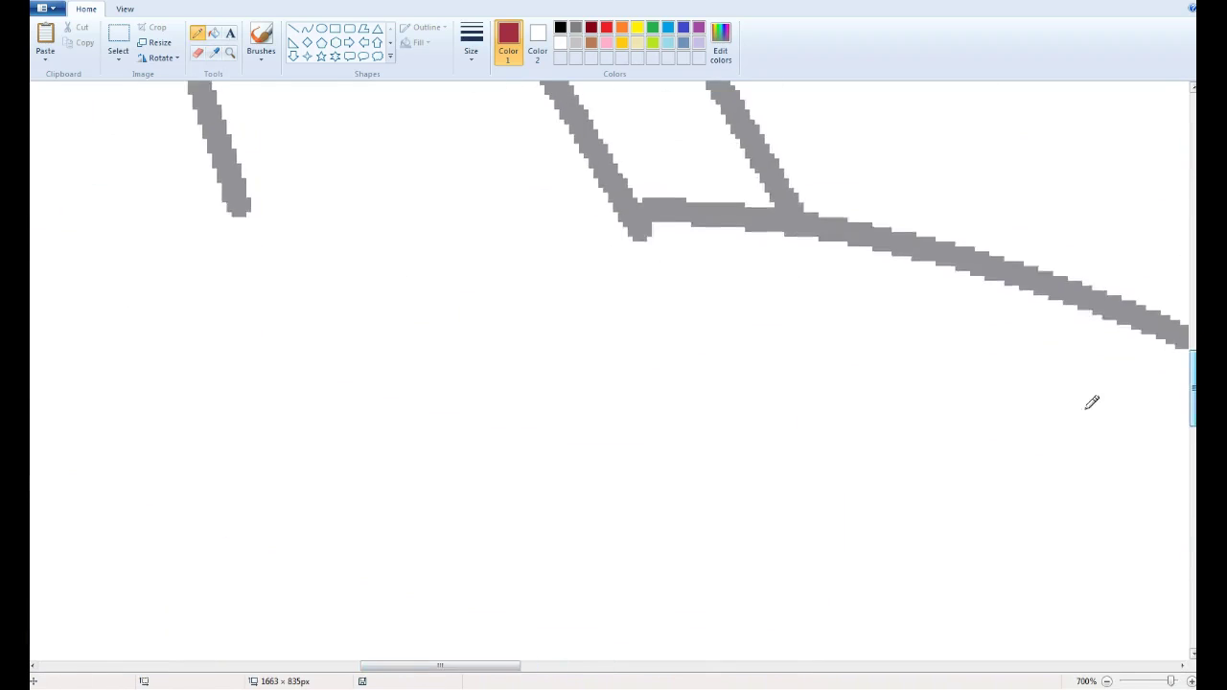
scroll(1090, 402, right, 5)
click(721, 43)
click(484, 437)
Step: Draw a black eye outline below the forehead with a slanted brow line across it, and erase the part above the brow
click(560, 27)
mouse_move(562, 343)
mouse_down()
mouse_move(312, 422)
mouse_move(559, 360)
mouse_up()
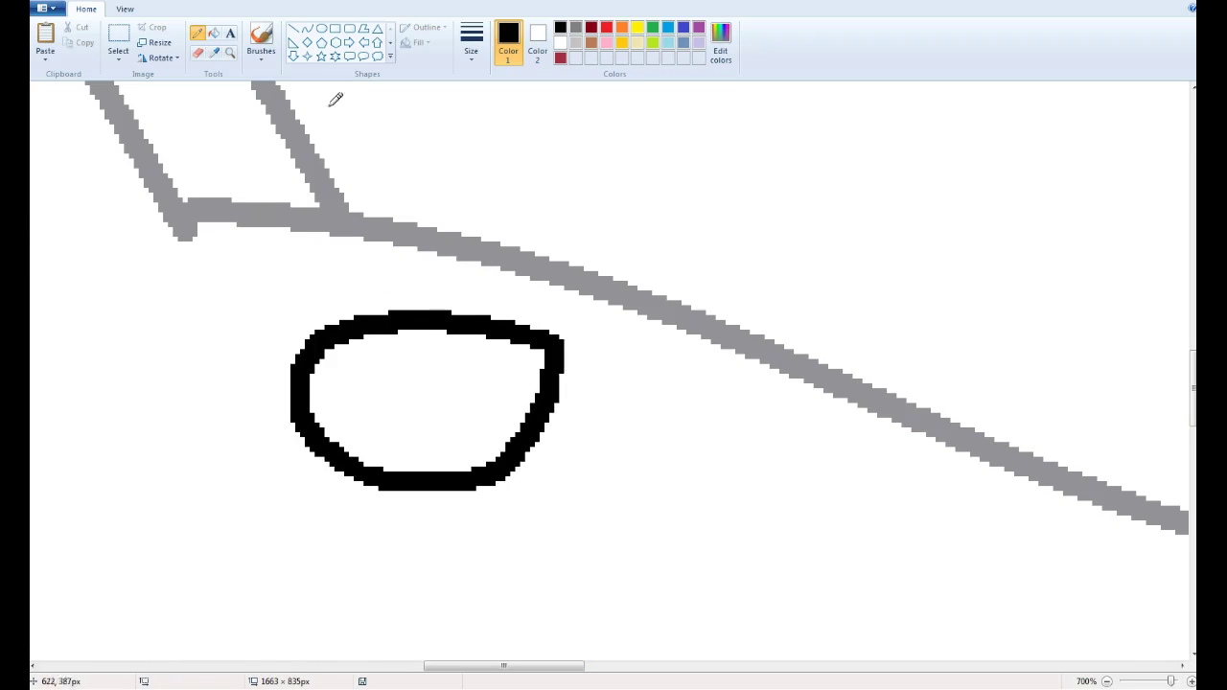
drag(288, 315, 623, 385)
click(197, 53)
mouse_move(345, 322)
mouse_down()
mouse_move(451, 317)
mouse_move(566, 360)
mouse_move(618, 353)
mouse_up()
Step: Draw a red iris edge inside the eye and fill the iris with the sampled red
click(197, 33)
click(560, 57)
drag(422, 380, 439, 468)
click(212, 32)
click(479, 422)
Step: Add a dark grey custom colour, draw a thin inner boundary in the iris and fill the area beyond it dark grey
click(471, 43)
click(504, 103)
mouse_move(422, 417)
mouse_down()
mouse_move(451, 422)
mouse_move(436, 468)
mouse_up()
click(560, 26)
click(721, 43)
click(505, 406)
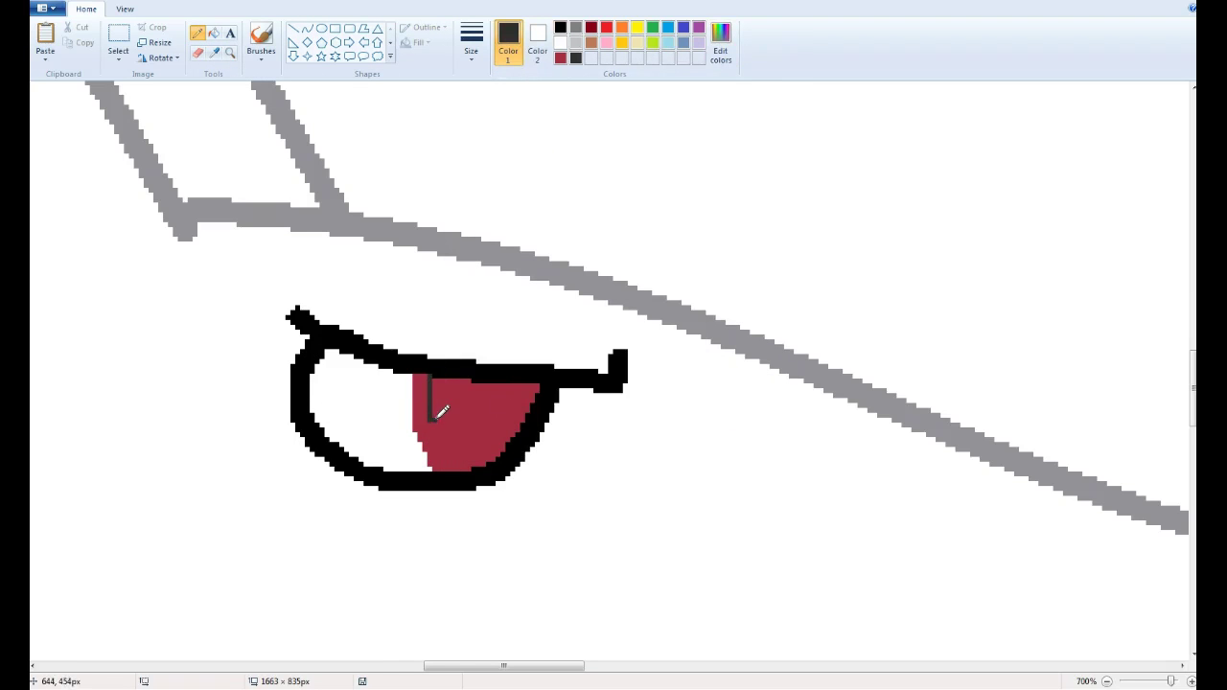
click(213, 33)
click(484, 407)
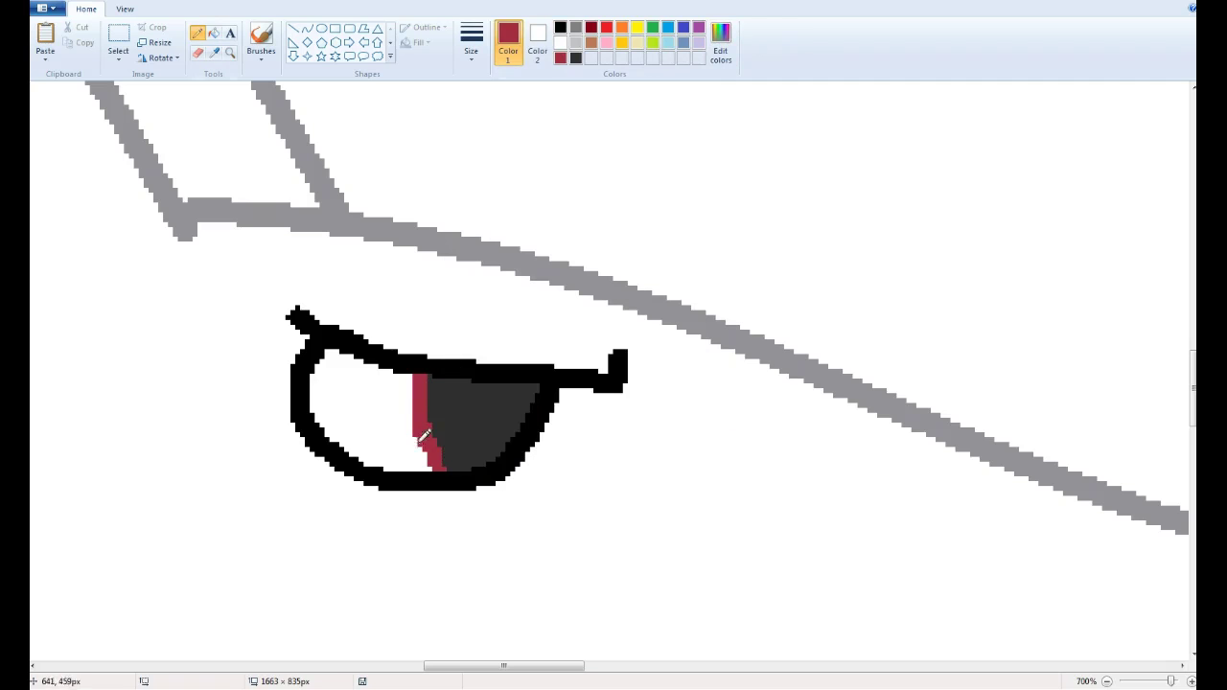
Step: Mix a dark red of red 91, green 26, blue 37 and fill the inner iris with it
click(721, 43)
click(482, 435)
click(213, 33)
click(493, 408)
click(721, 43)
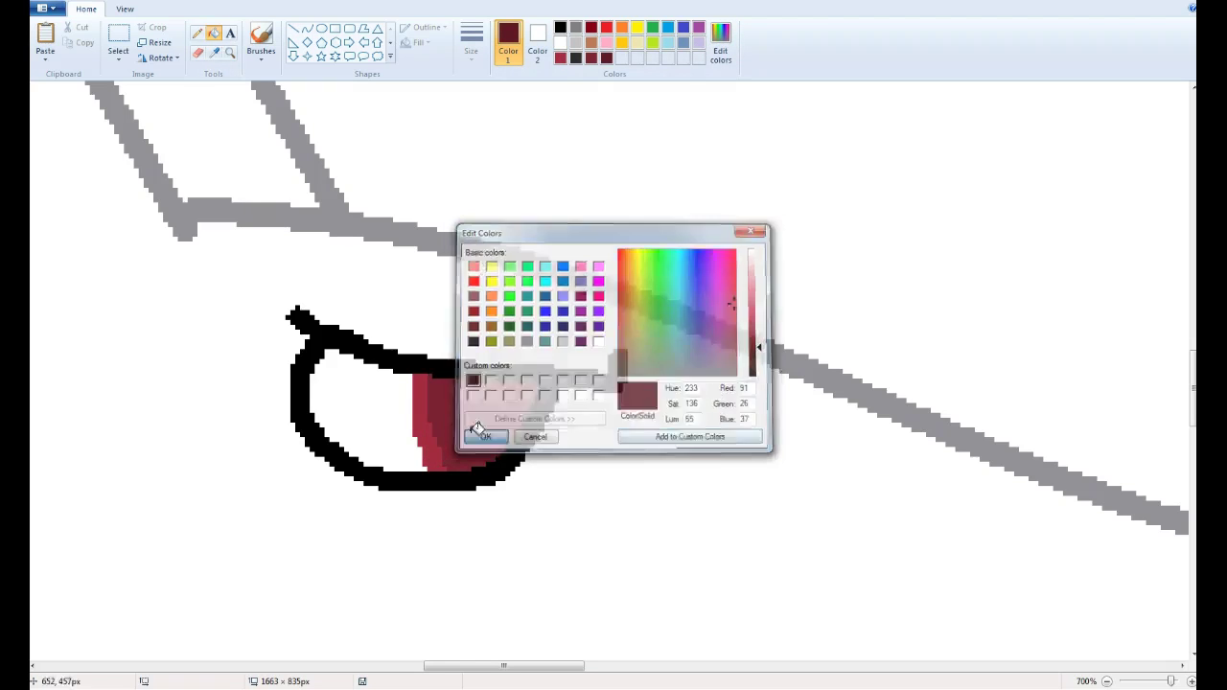
click(476, 438)
click(479, 421)
Step: Enclose the finished eye in a free-form selection and delete it
drag(1170, 680, 1153, 682)
click(118, 57)
click(158, 108)
drag(489, 401, 460, 389)
right_click(450, 393)
click(499, 500)
Step: Redraw the eye larger in black with a slanted brow line and erase the outline above the brow
click(197, 33)
click(230, 51)
click(451, 351)
click(446, 331)
drag(446, 324, 444, 356)
click(212, 33)
click(560, 27)
click(336, 309)
click(198, 33)
mouse_move(241, 307)
mouse_down()
mouse_move(317, 334)
mouse_move(469, 350)
mouse_up()
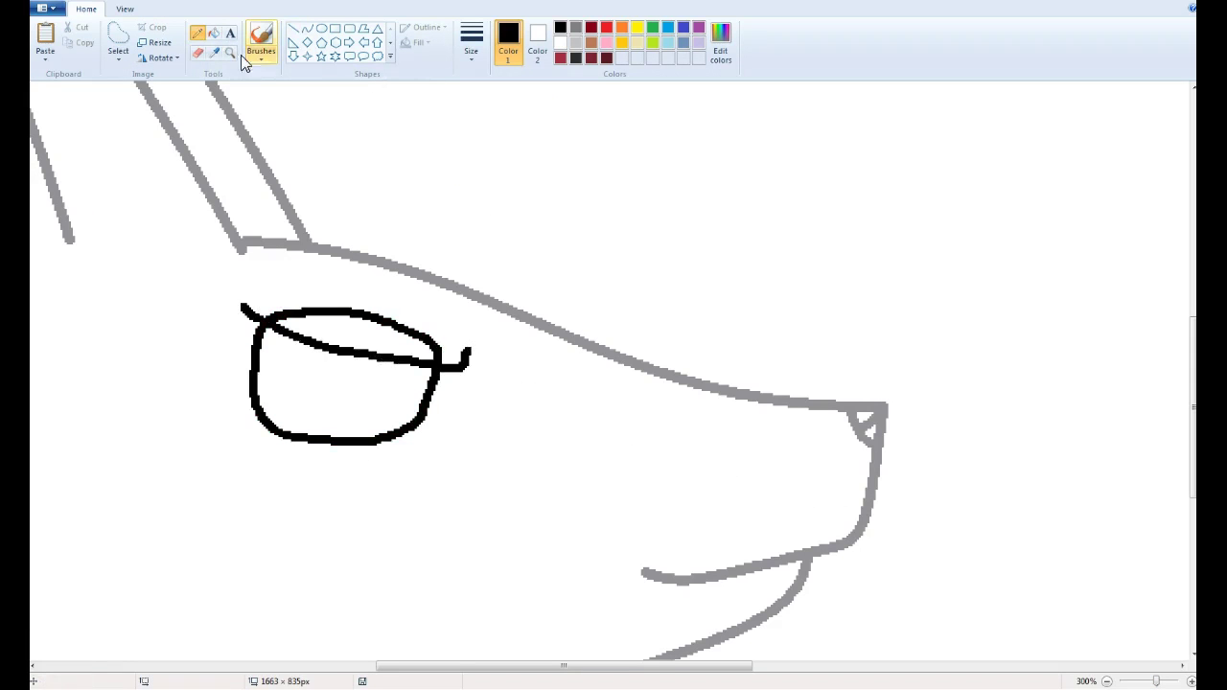
Step: Draw red and dark red edge lines across the new eye, filling the iris dark red and its rim red
click(561, 57)
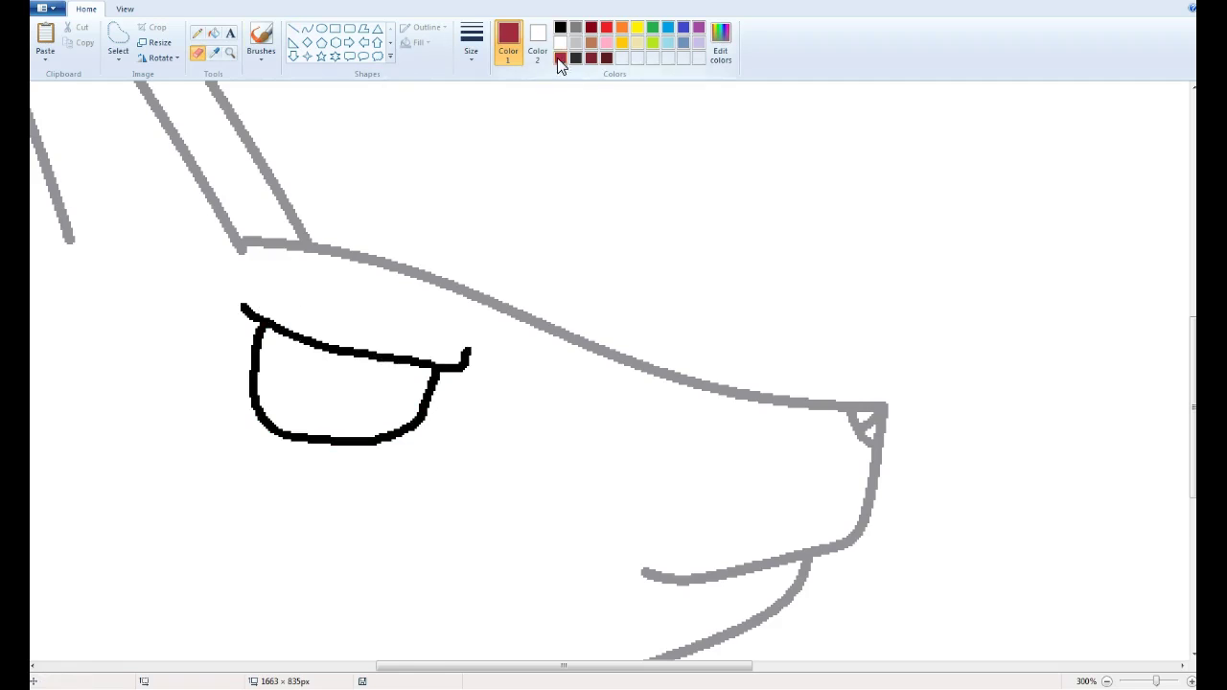
click(197, 32)
scroll(348, 178, up, 3)
drag(330, 198, 342, 349)
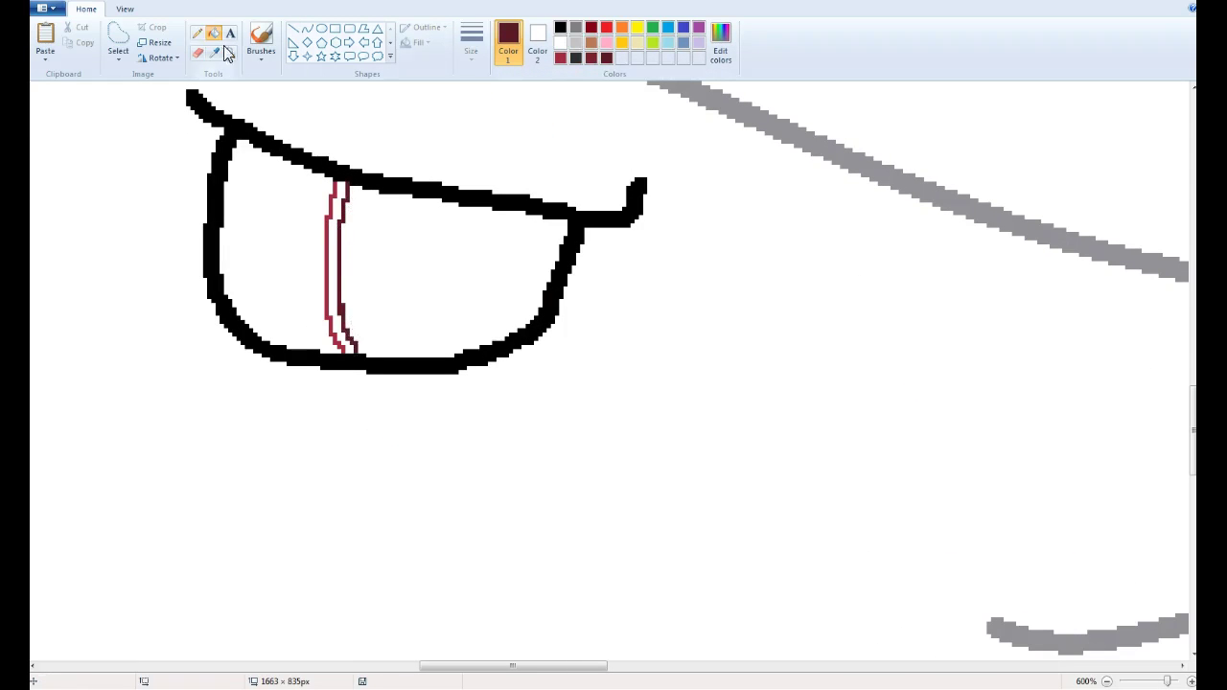
click(213, 33)
click(451, 278)
click(561, 58)
click(333, 268)
Step: Widen the red rim of the iris by painting over its inner edge in the same red
click(197, 32)
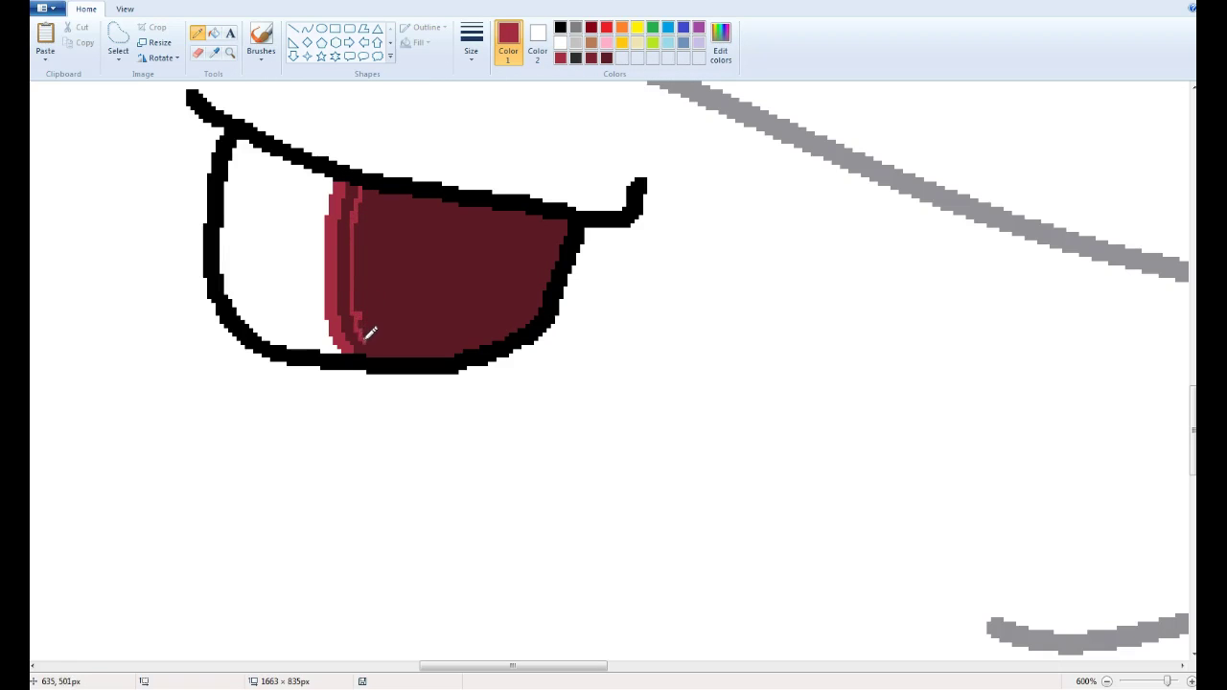
drag(353, 187, 353, 349)
click(197, 52)
click(213, 53)
right_click(370, 311)
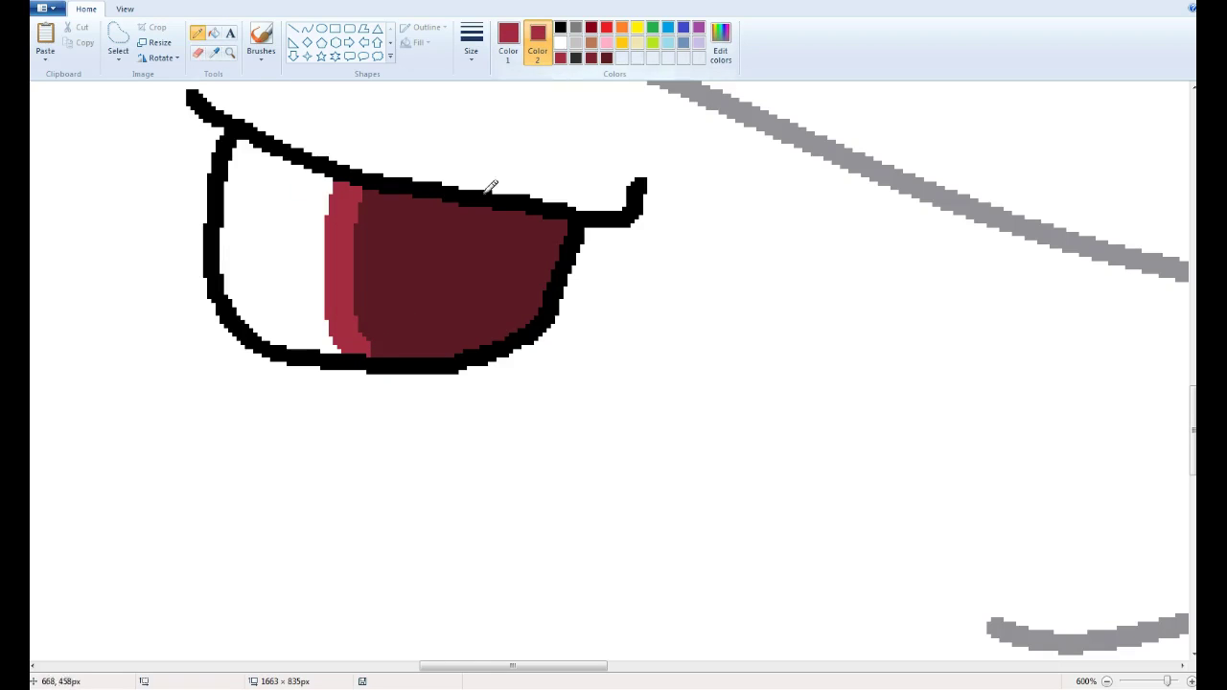
Step: Mix lighter reds and pinks and draw a large and a small round highlight on the iris, filled pink
click(322, 28)
click(721, 43)
click(483, 440)
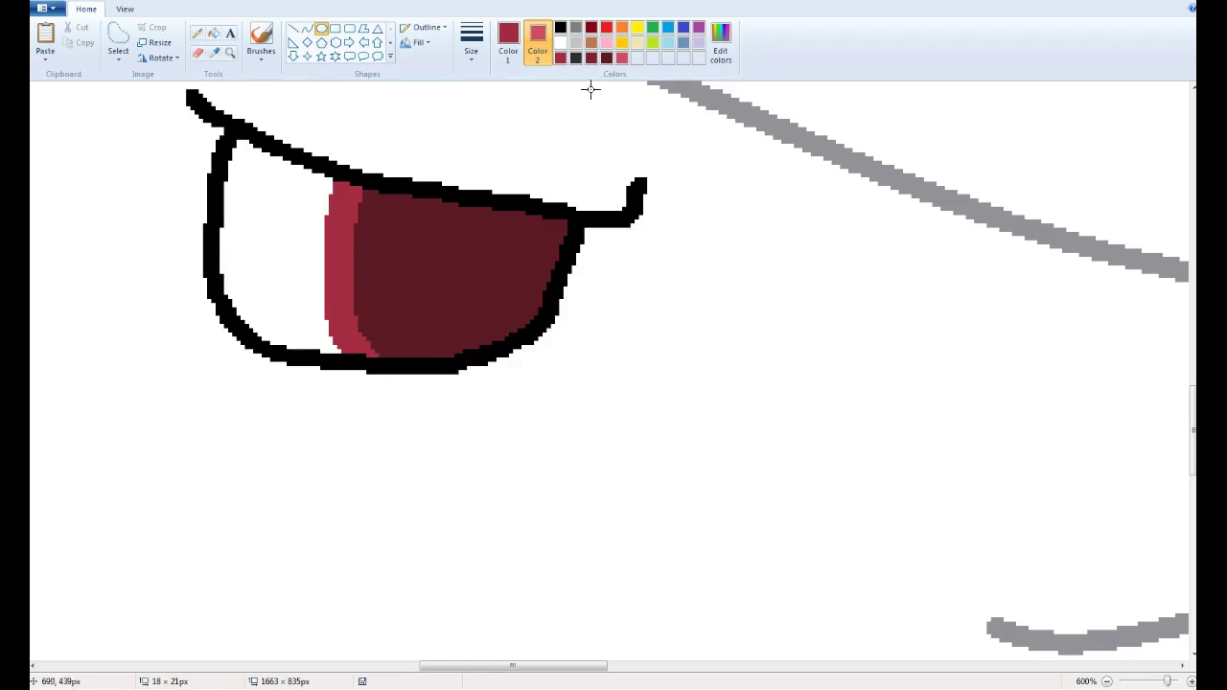
click(721, 43)
mouse_move(347, 195)
mouse_down()
mouse_move(441, 290)
mouse_move(513, 329)
mouse_up()
click(482, 440)
click(653, 57)
click(212, 33)
click(393, 242)
Step: Add small white glints to the large and small highlights in the iris
click(197, 32)
click(508, 43)
click(561, 42)
drag(361, 236, 383, 215)
drag(477, 311, 482, 300)
Step: Trace over the grey forehead, snout, mouth and jaw outline in black
scroll(513, 316, down, 5)
click(471, 43)
click(490, 90)
scroll(464, 402, up, 5)
click(561, 27)
mouse_move(339, 218)
mouse_down()
mouse_move(347, 232)
mouse_move(1187, 491)
mouse_up()
Step: Close the bottom of the horn with a curve between its outer lines
click(307, 29)
scroll(613, 374, down, 5)
drag(385, 371, 445, 377)
key(ctrl+z)
click(357, 240)
Step: Sample the red of the reference snout, draw a curved cheek boundary with it and fill the snout red
click(213, 52)
click(38, 130)
drag(554, 502, 530, 470)
click(213, 33)
click(594, 451)
Step: Select the whole head drawing and scale it down
click(230, 52)
click(583, 419)
scroll(370, 109, down, 6)
click(118, 43)
drag(196, 151, 785, 666)
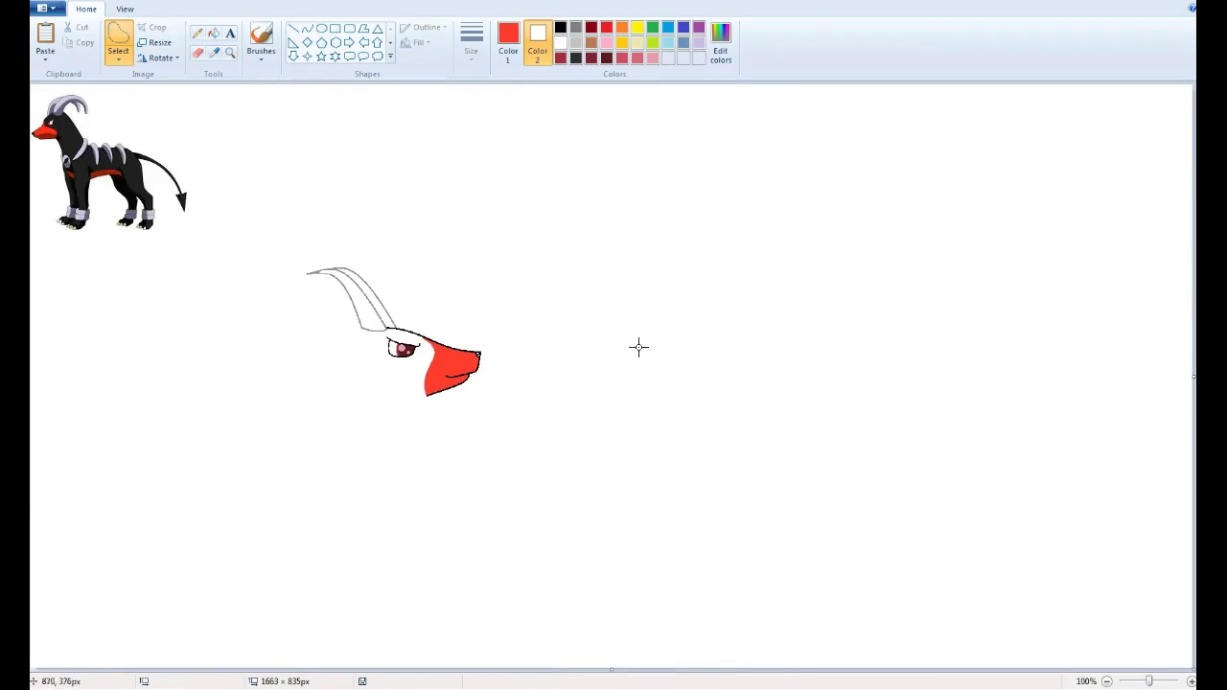
Step: Move the reference picture next to the head drawing, in front of its snout
key(ctrl+Page_Up)
mouse_move(54, 105)
mouse_down()
mouse_move(361, 413)
mouse_move(159, 247)
mouse_move(1060, 536)
mouse_up()
scroll(848, 428, down, 3)
click(847, 428)
scroll(847, 429, right, 3)
Step: Draw the back of the neck as a thick black curve running down from the horn base
click(306, 28)
click(559, 26)
drag(586, 288, 514, 518)
drag(547, 424, 554, 407)
click(560, 27)
Step: Sample lavender from the reference picture and draw a tapered collar band at the neck's lower end, filled in that colour
click(214, 53)
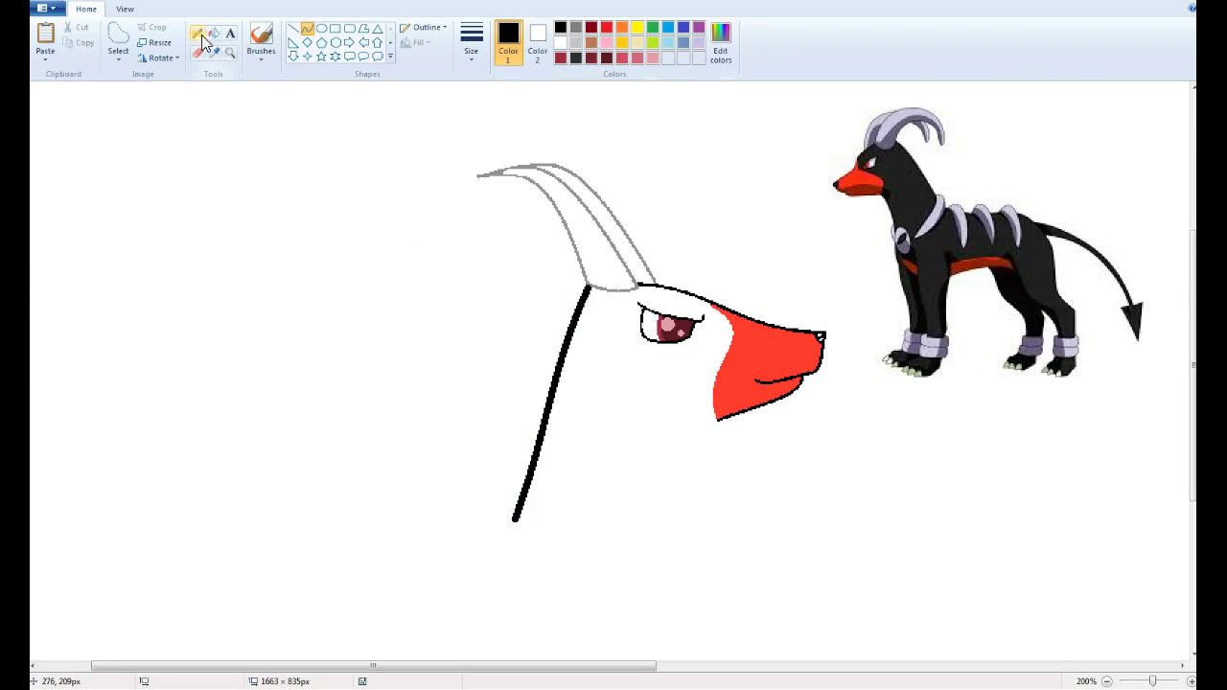
drag(515, 522, 615, 576)
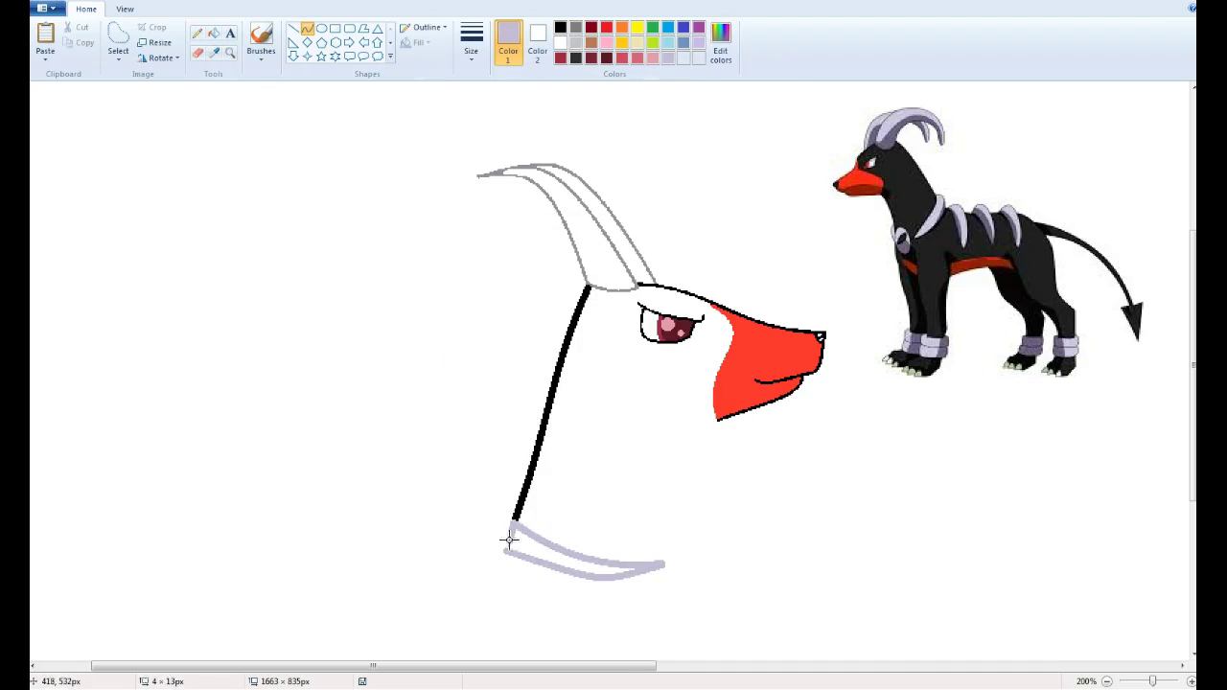
click(213, 32)
click(579, 551)
Step: Brush a soft white highlight along the collar band
click(261, 59)
click(315, 112)
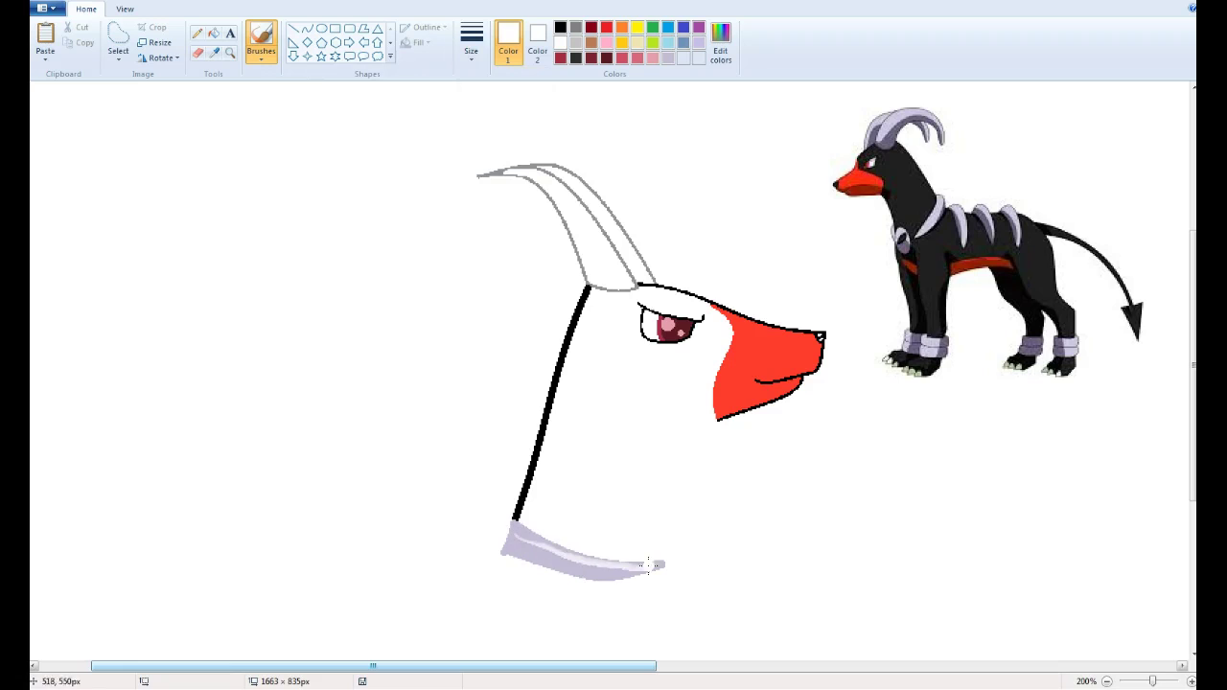
Step: Draw the front of the neck as a thick black curve running down from the jaw
click(230, 52)
scroll(693, 408, up, 3)
scroll(690, 298, down, 2)
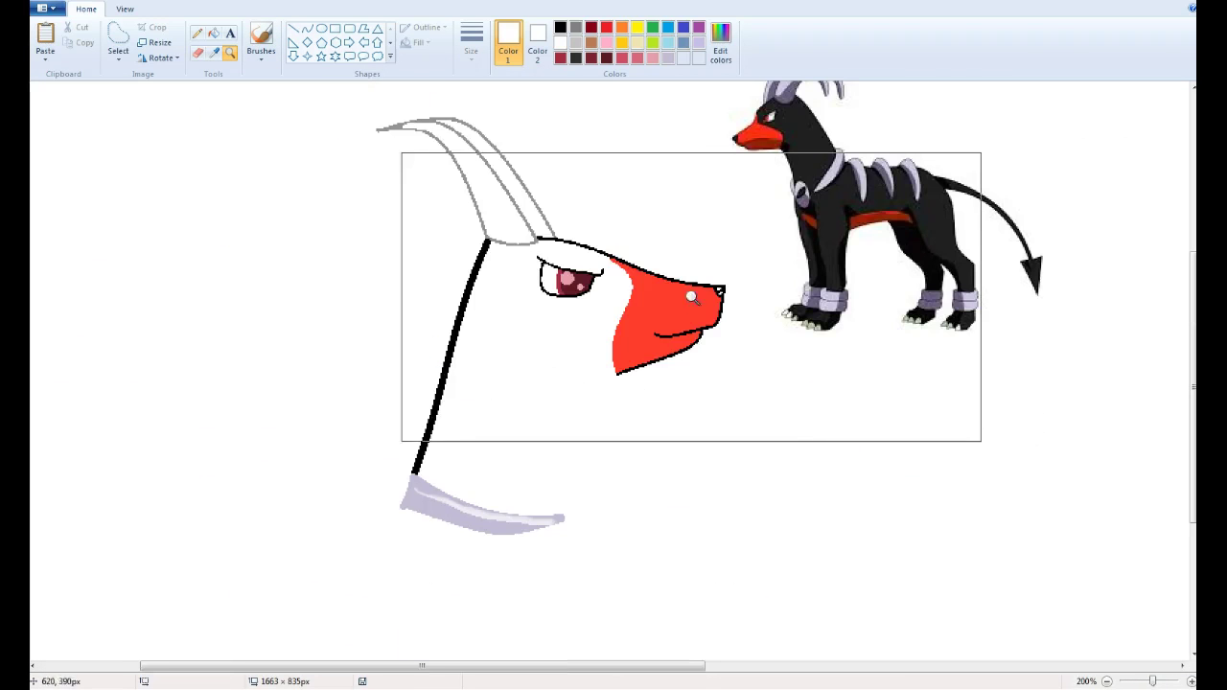
click(307, 28)
click(561, 26)
drag(617, 374, 585, 637)
mouse_move(604, 479)
mouse_down()
mouse_move(611, 460)
mouse_move(605, 561)
mouse_up()
Step: Draw a lavender oval pendant on the front of the neck with a dark grey centre mark, and fill the oval lavender
click(321, 28)
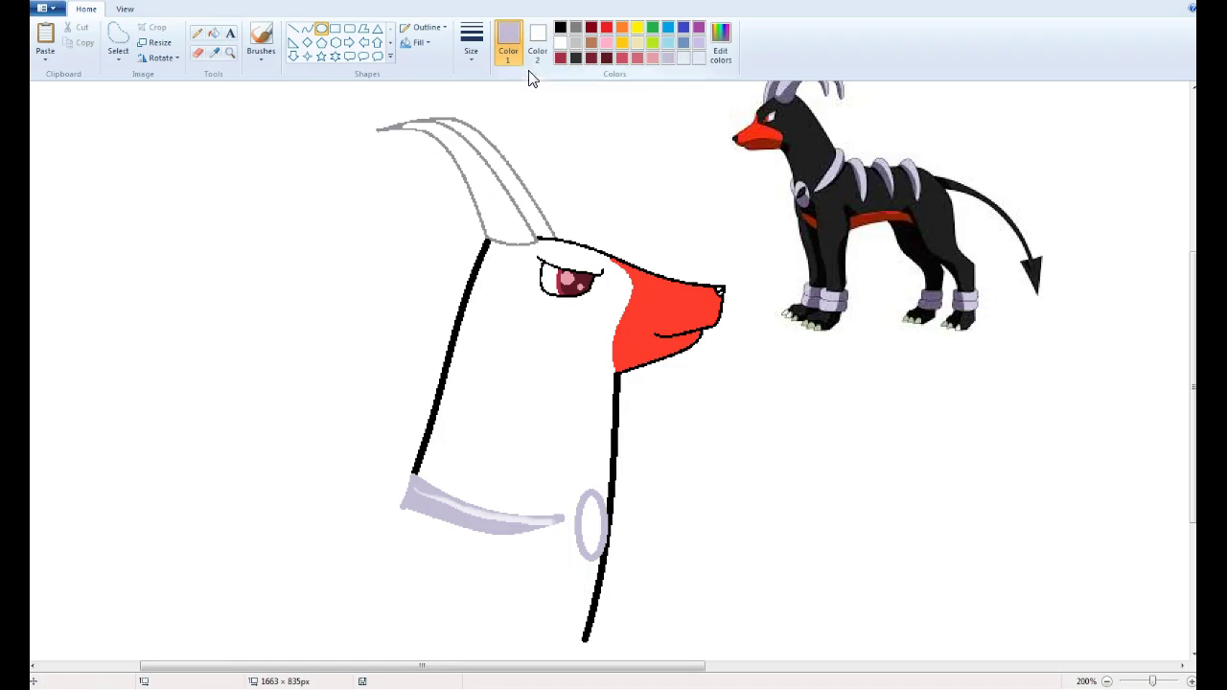
click(197, 33)
scroll(460, 266, up, 2)
drag(454, 265, 472, 269)
click(213, 33)
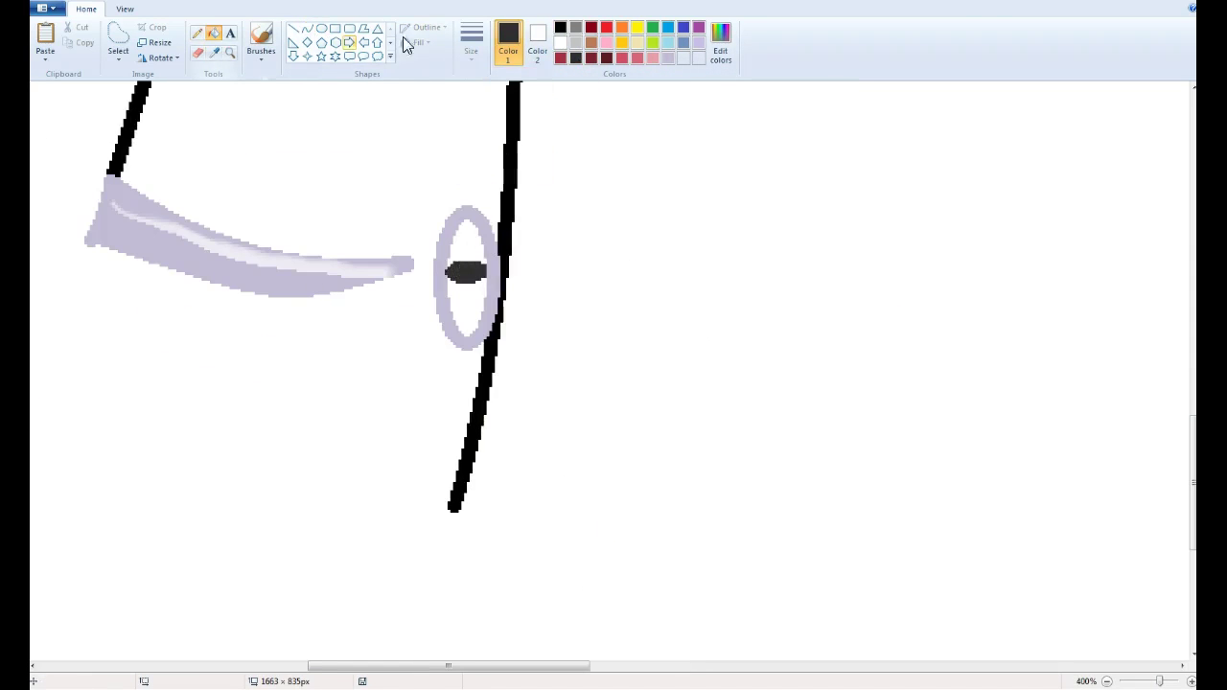
click(213, 52)
click(466, 201)
click(466, 307)
Step: Brush a soft white highlight onto the upper part of the oval pendant
click(1160, 680)
drag(1158, 680, 1148, 681)
click(230, 52)
click(650, 408)
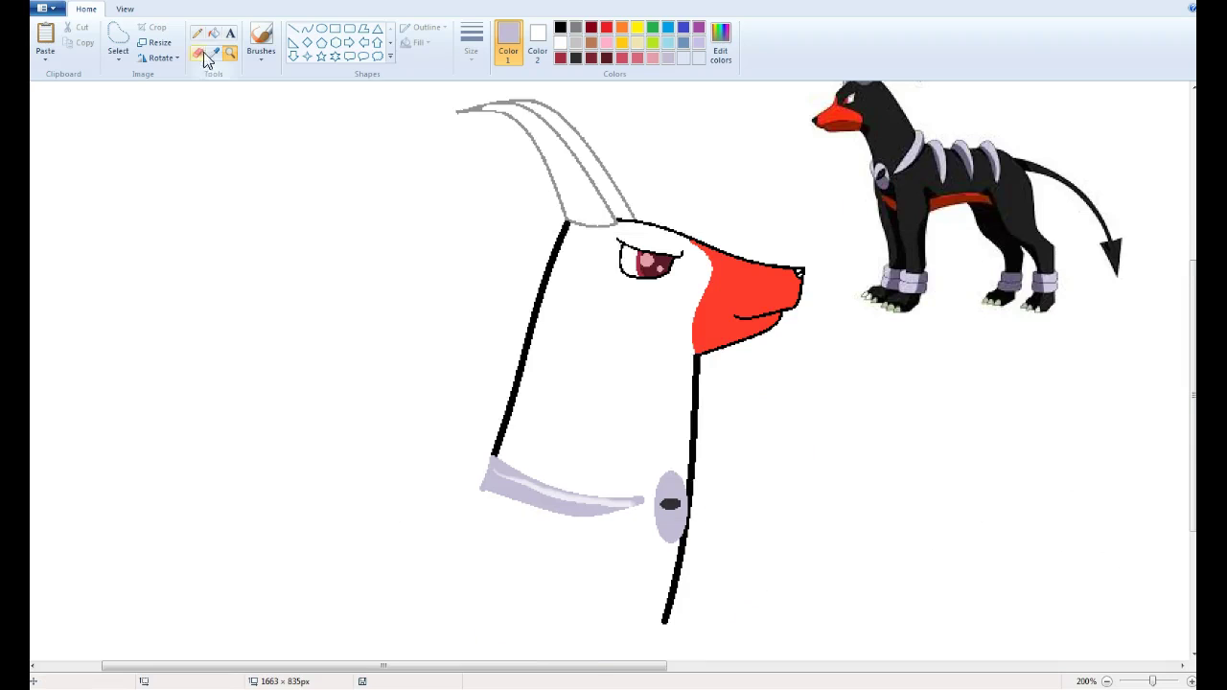
click(260, 42)
Step: Close the bottom of the neck with a thick black curve from the collar to the front neck line
click(307, 27)
click(561, 27)
drag(481, 489, 666, 621)
drag(573, 556, 537, 589)
Step: Fill the head and neck with dark grey and the horn with lavender
click(213, 32)
click(594, 403)
key(ctrl+z)
click(594, 403)
click(670, 58)
click(578, 160)
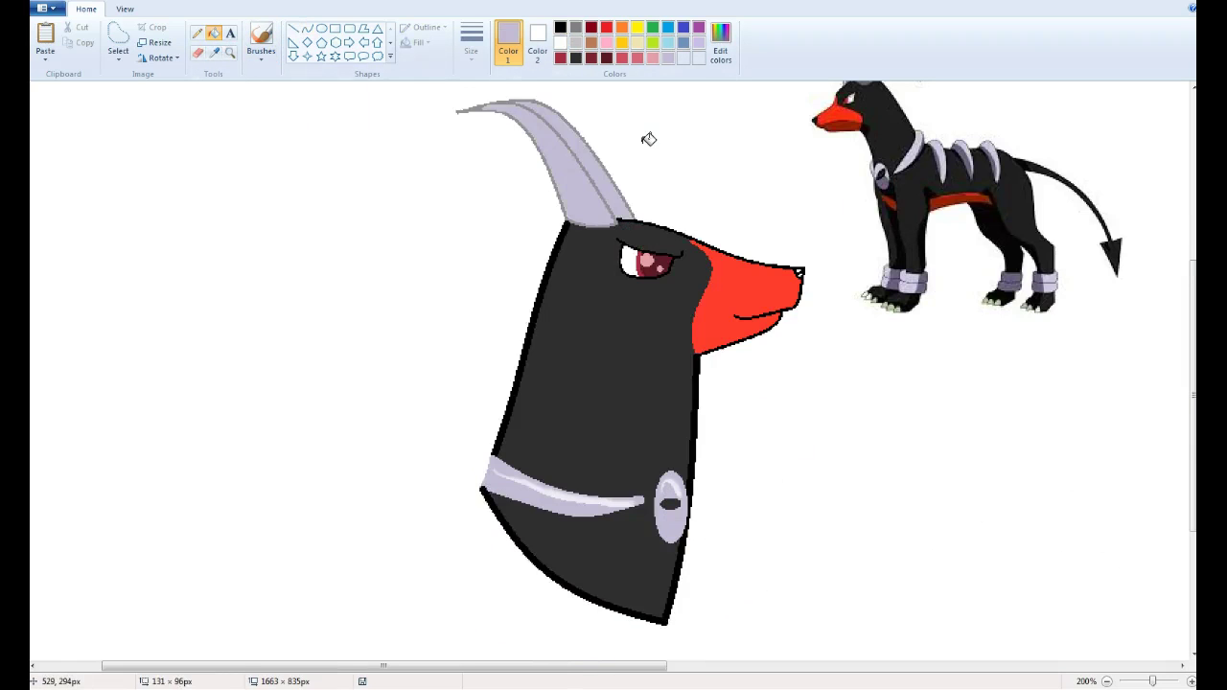
Step: Draw the back of the body as a black curve from the collar at the neck to the rump
scroll(646, 137, down, 1)
click(561, 27)
click(306, 27)
mouse_move(321, 463)
mouse_down()
mouse_move(274, 485)
mouse_move(68, 469)
mouse_move(69, 508)
mouse_up()
drag(172, 491, 98, 475)
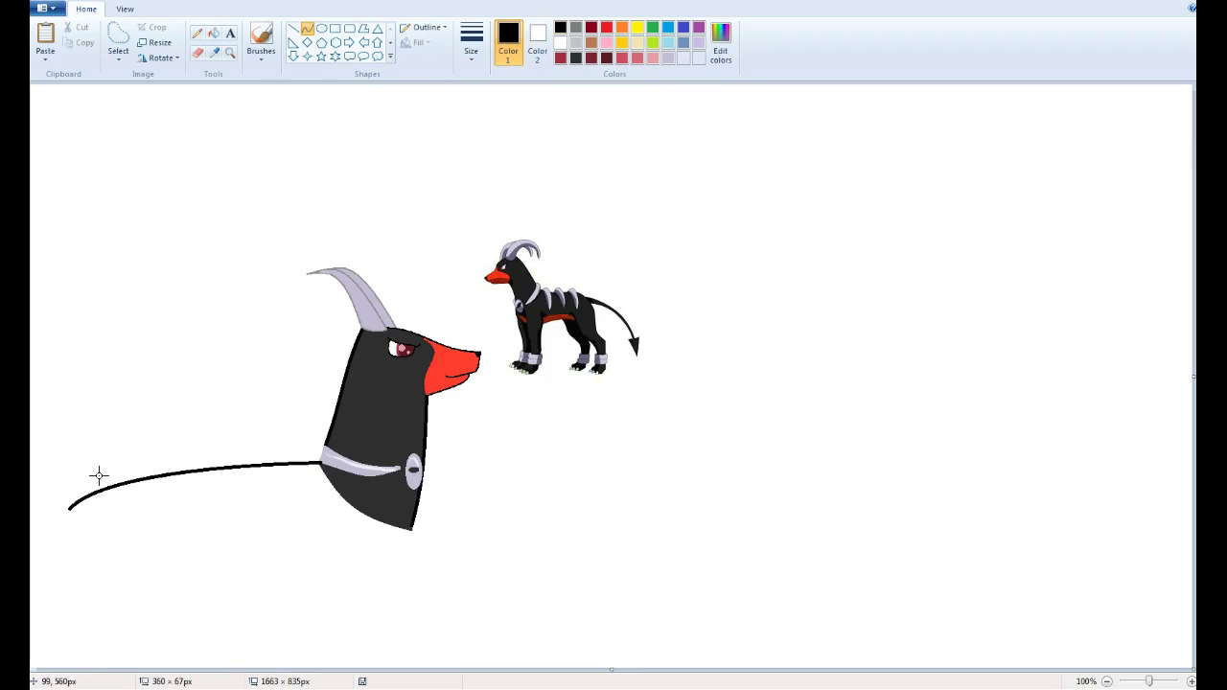
Step: Draw the chest, front leg, belly line and hind leg of the dog with black curves reaching the canvas's lower edge
drag(389, 521, 391, 668)
drag(392, 589, 401, 584)
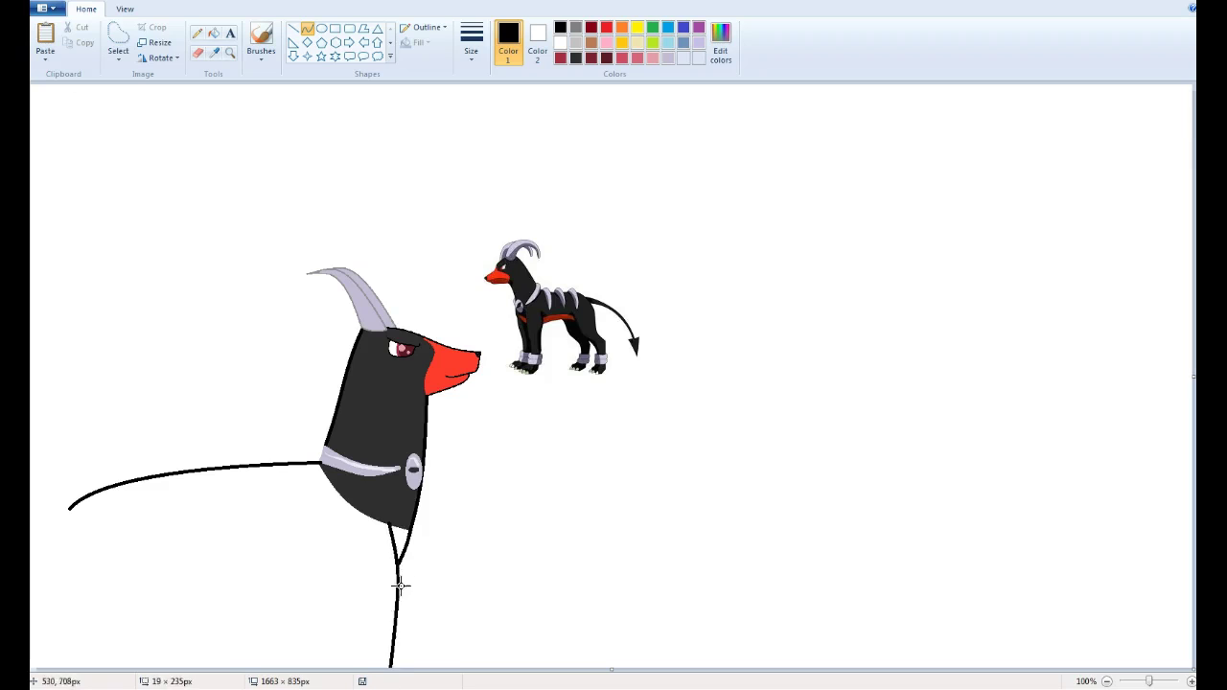
drag(314, 593, 278, 583)
mouse_move(174, 525)
mouse_down()
mouse_move(179, 635)
mouse_move(160, 668)
mouse_up()
drag(164, 575, 178, 579)
drag(110, 486, 115, 668)
drag(109, 575, 116, 575)
Step: Draw a curved black tail with an arrowhead tip above the back, and fill the tail and body with dark grey
drag(189, 326, 87, 451)
drag(4, 440, 90, 322)
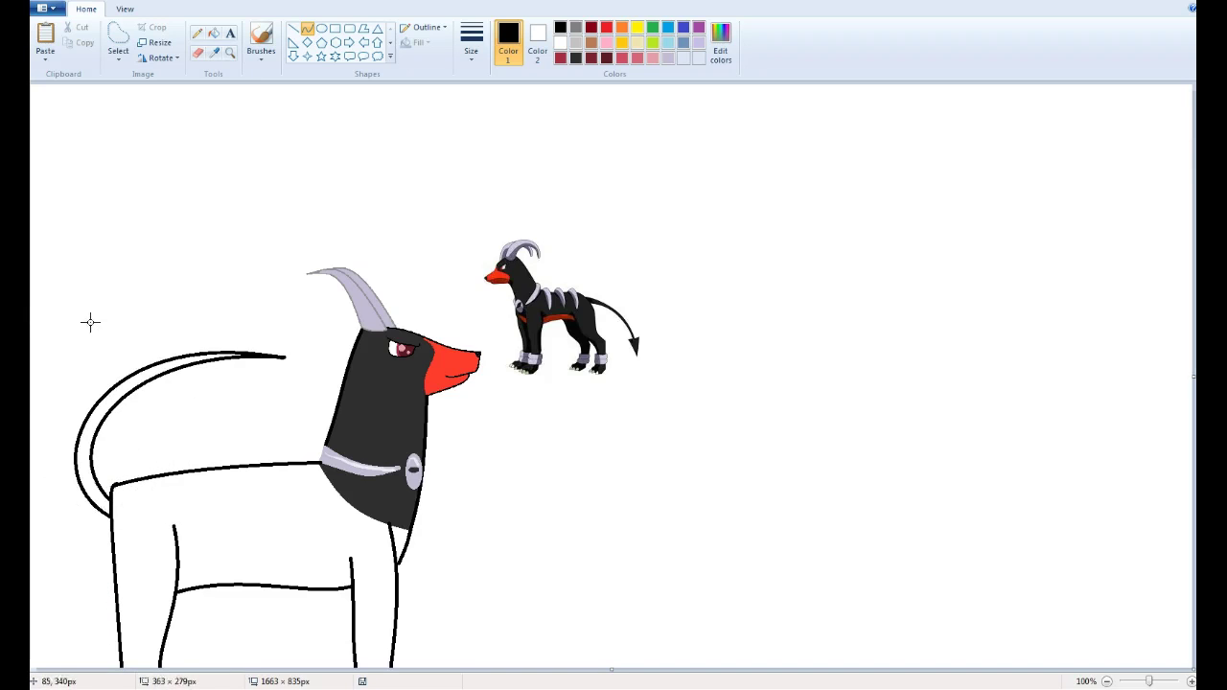
click(213, 33)
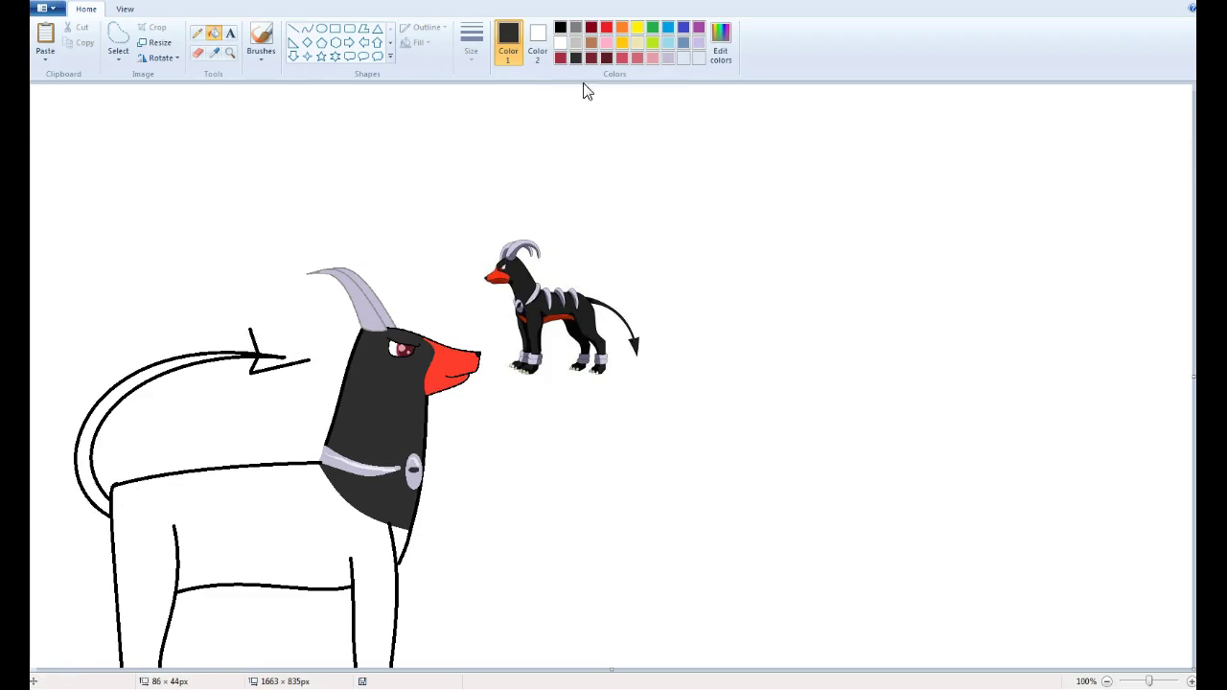
click(273, 353)
click(88, 451)
click(240, 537)
Step: Add red curves along the belly and on the chest, and fill the areas below them with red
click(606, 27)
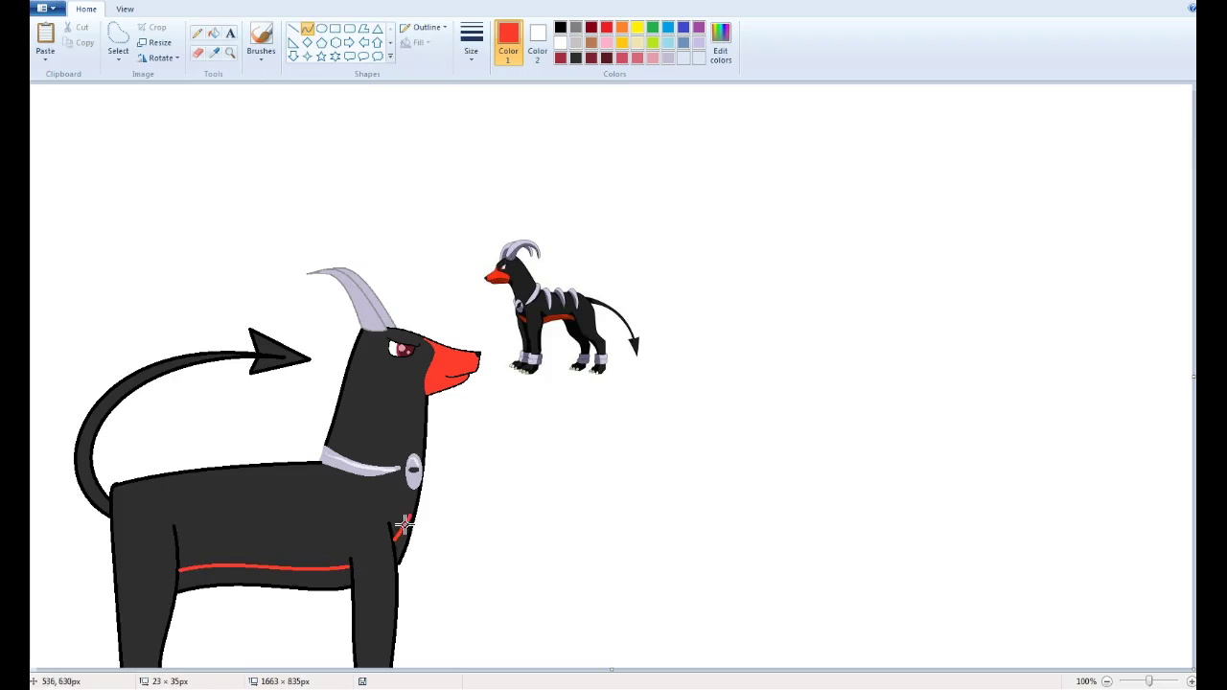
click(407, 522)
click(263, 578)
Step: Move the reference picture to the upper-right corner of the canvas, clear of the dog drawing
click(118, 59)
click(154, 107)
drag(41, 233, 534, 671)
right_click(426, 386)
click(460, 419)
Step: Draw three tapered stripes on the dog's back in the collar's lavender and fill them with the same colour
click(307, 29)
click(213, 53)
click(313, 465)
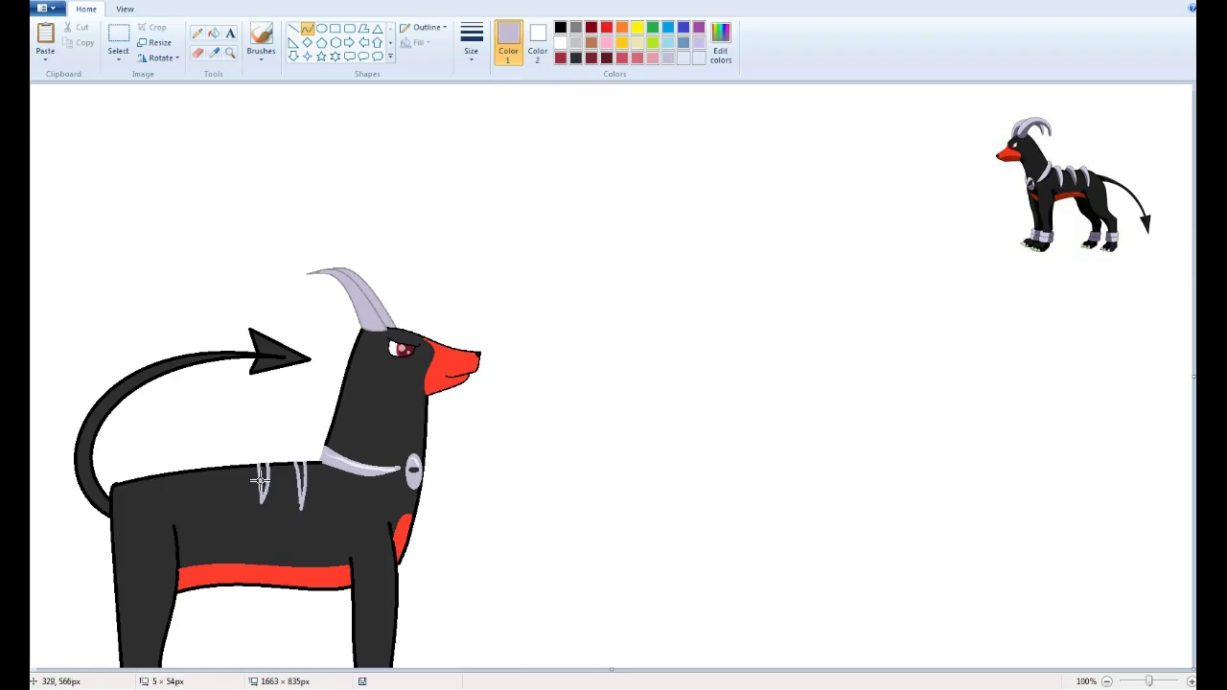
click(229, 494)
click(212, 33)
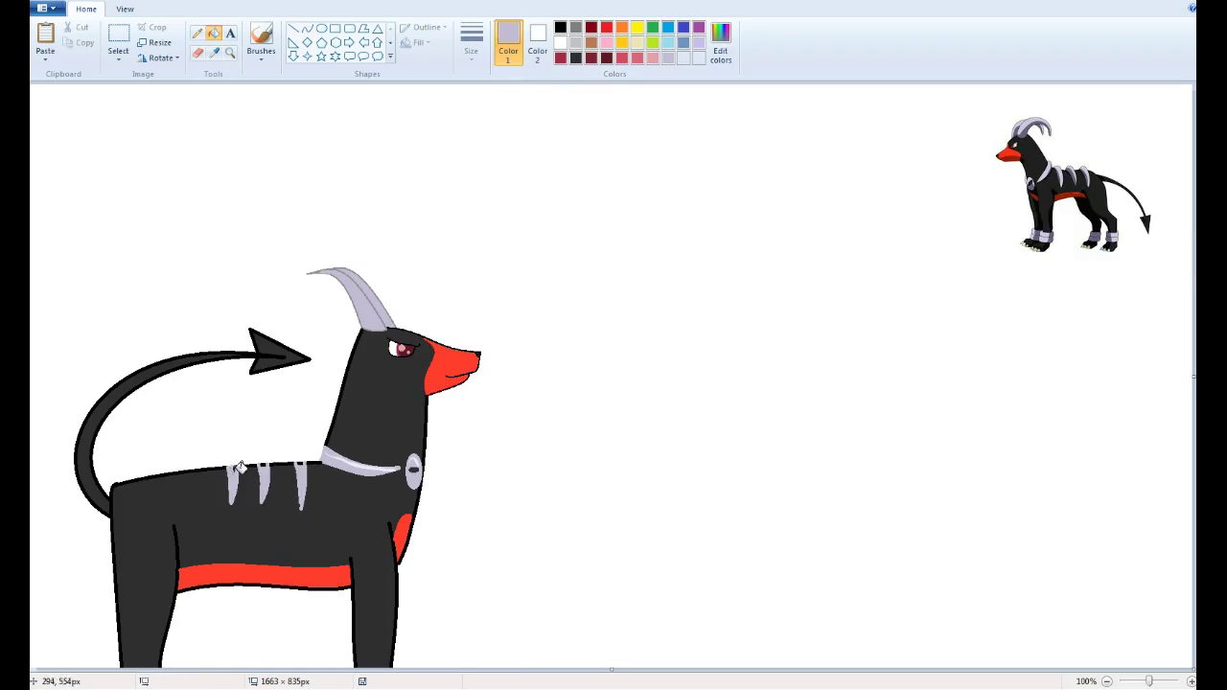
click(303, 442)
Step: Brush soft white highlights onto the back stripes and the horn
click(261, 60)
click(258, 131)
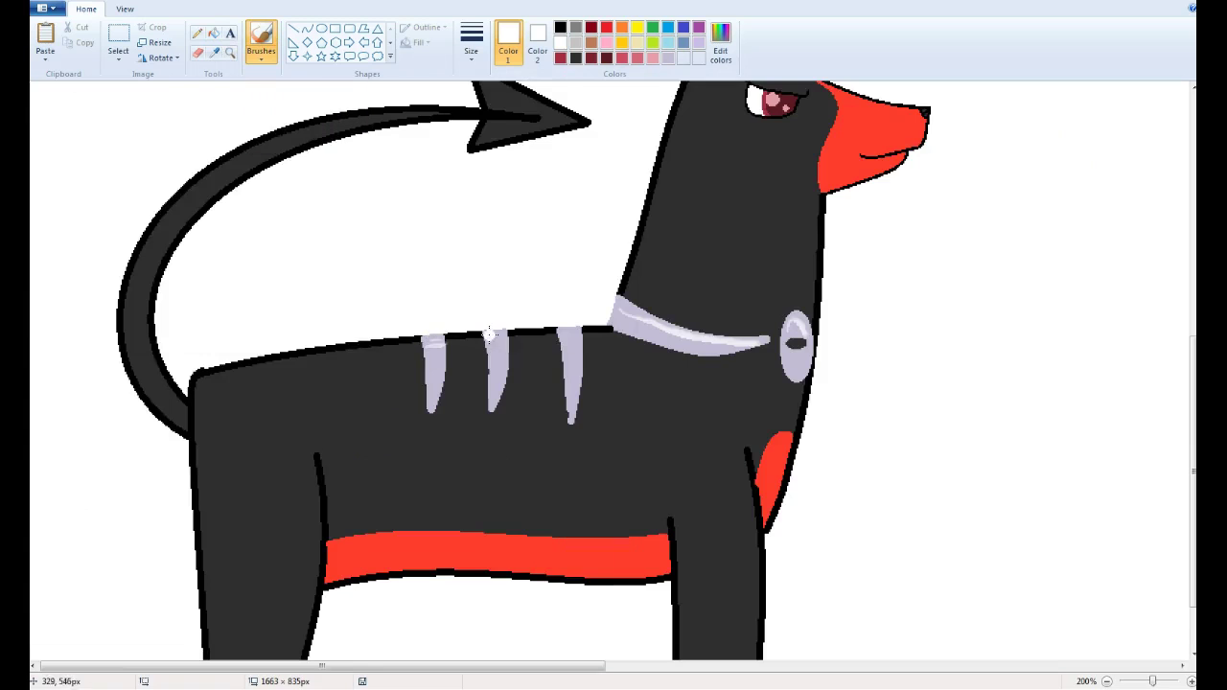
scroll(646, 202, up, 3)
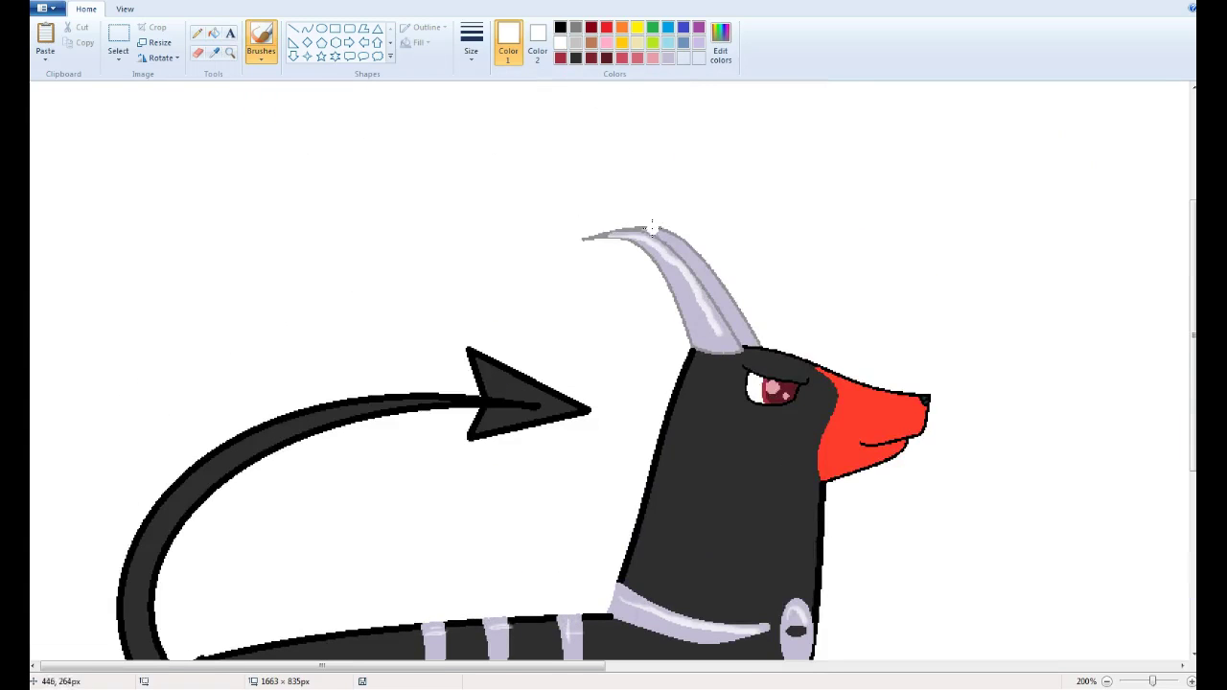
Step: Copy the dog drawing with a rectangular selection and switch to a blank canvas for the second creature
scroll(1124, 614, down, 1)
click(118, 43)
drag(509, 671, 63, 262)
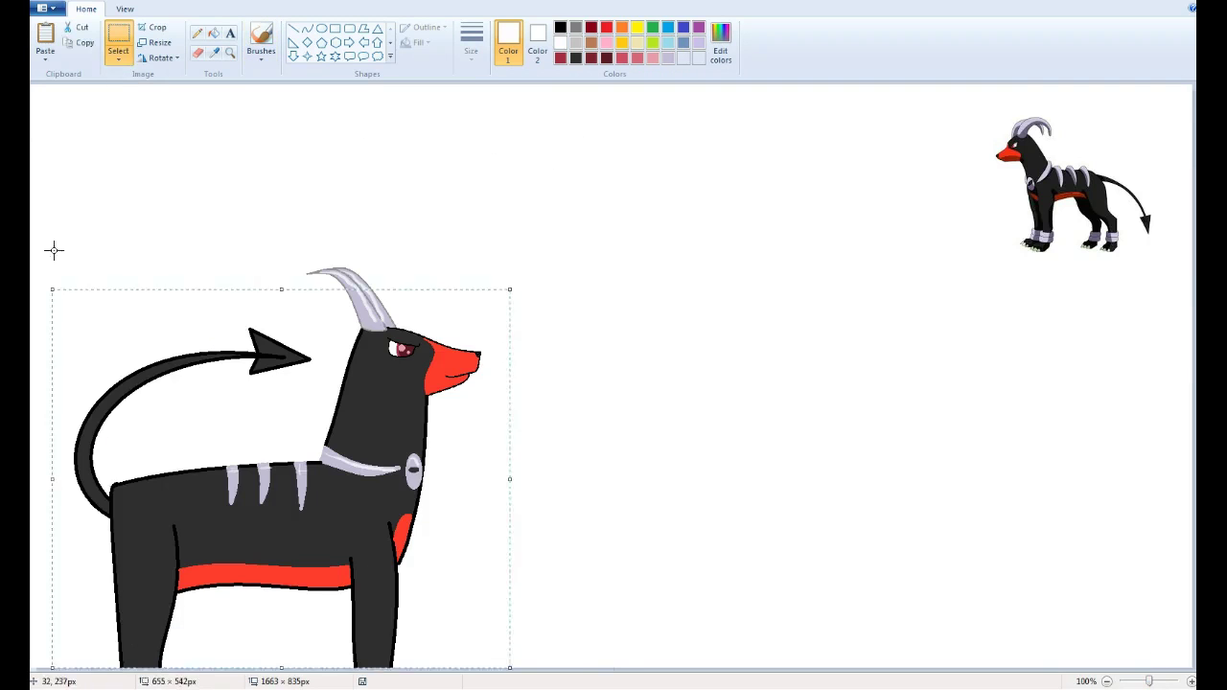
key(ctrl+c)
click(367, 620)
key(ctrl+v)
key(ctrl+z)
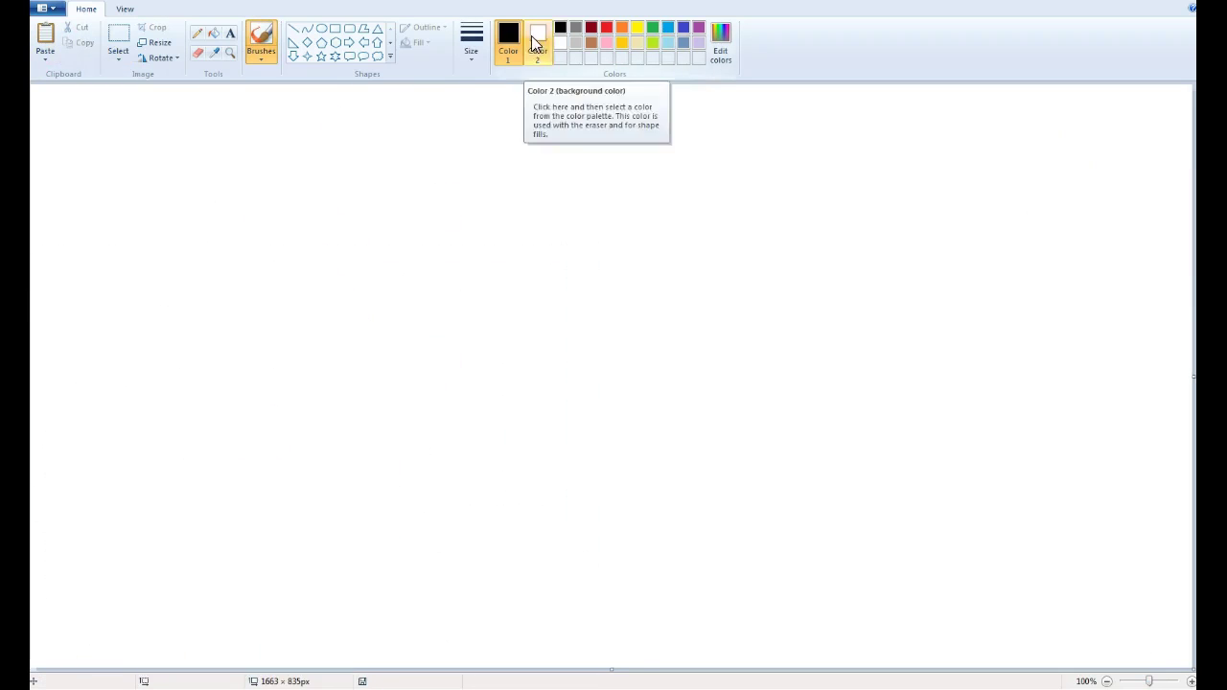
Step: Draw a dragon's upper neck, domed head, blunt snout and mouth facing left with black curves
click(306, 28)
drag(1186, 183, 698, 260)
drag(798, 248, 764, 170)
right_click(646, 217)
key(Escape)
drag(698, 260, 607, 288)
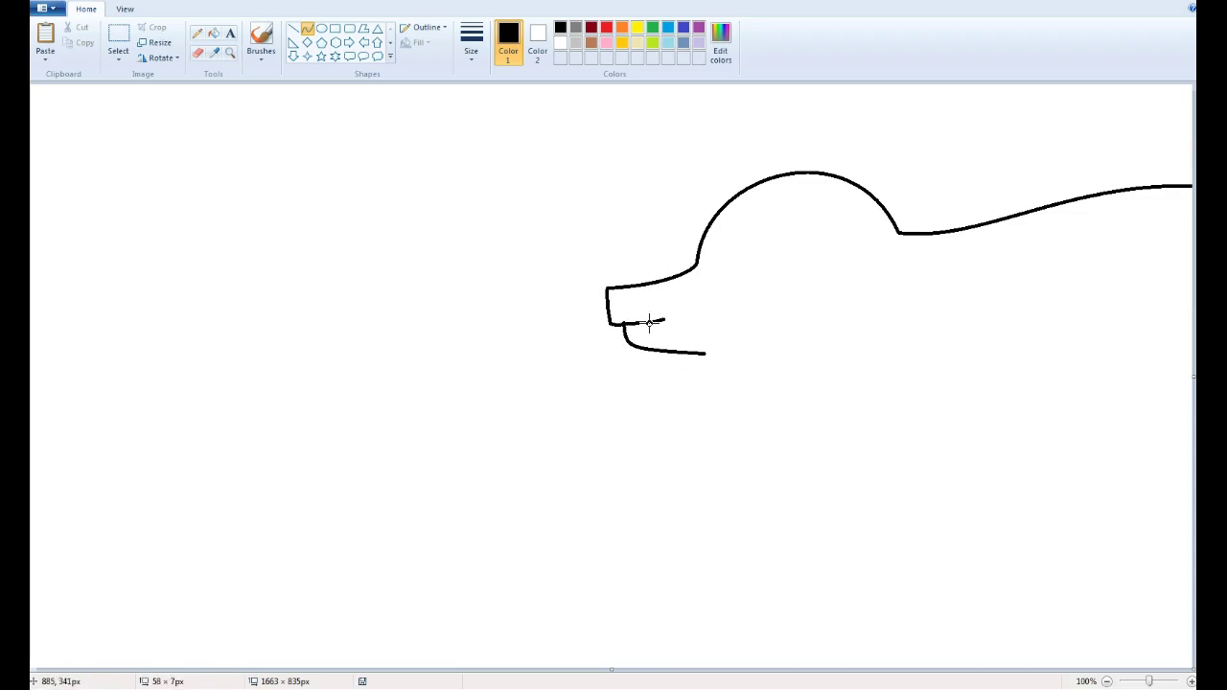
Step: Outline two grey pointed horns on the back of the dragon's head and pencil a small black nostril on the snout
click(306, 28)
mouse_move(803, 175)
mouse_down()
mouse_move(870, 198)
mouse_move(801, 173)
mouse_move(889, 140)
mouse_up()
click(576, 27)
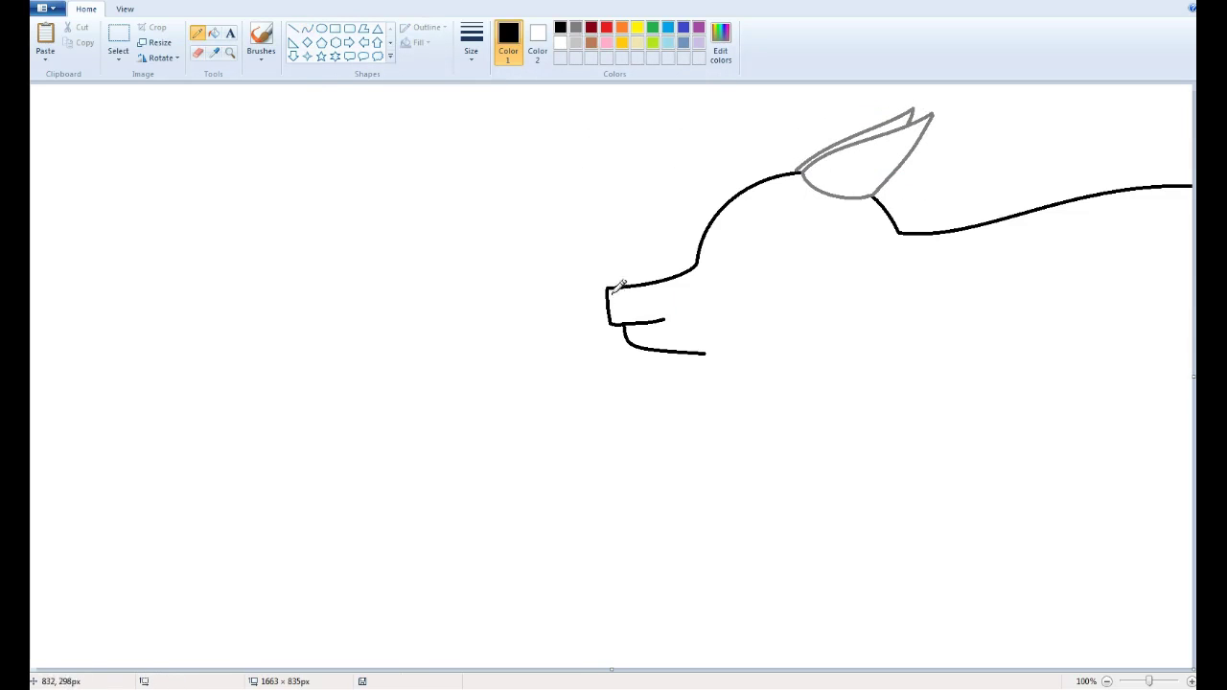
scroll(637, 288, up, 7)
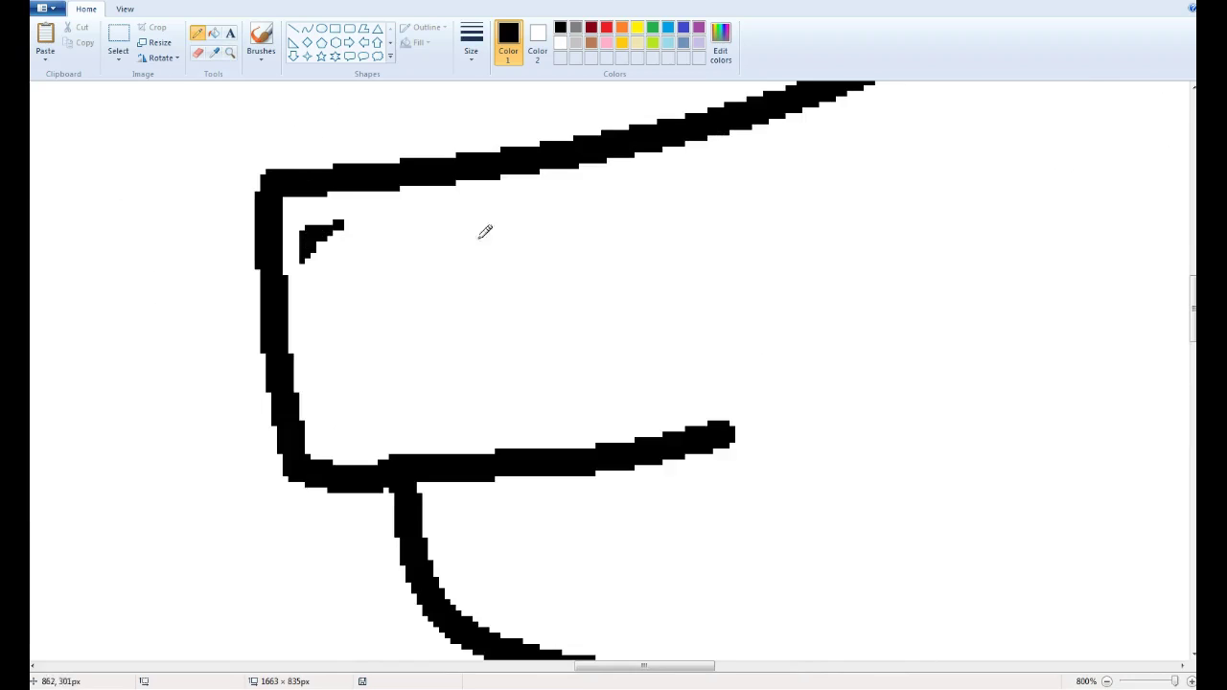
drag(1174, 681, 1148, 679)
Step: Draw the underside of the jaw and neck as a black curve and outline grey triangular spikes along the neck's upper edge
click(307, 27)
drag(704, 353, 1192, 272)
drag(1035, 277, 1031, 278)
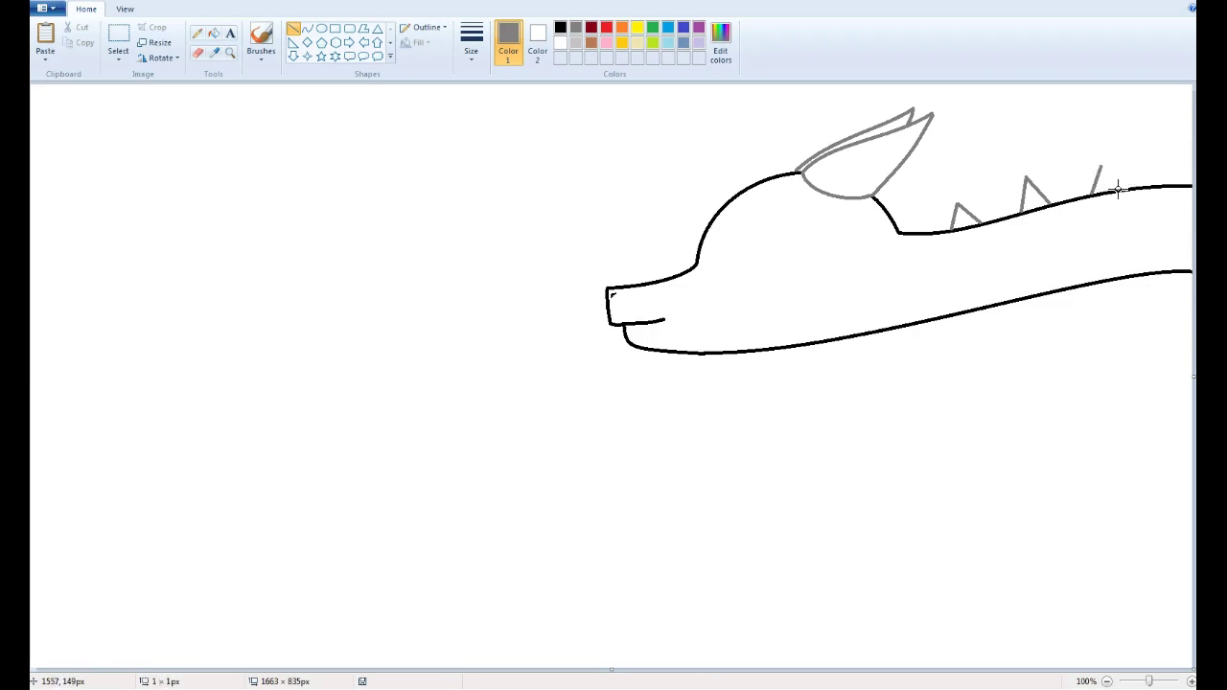
Step: Fill the horns and neck spikes with light grey, and the head and neck with a custom near-black grey
click(213, 32)
click(863, 158)
click(720, 43)
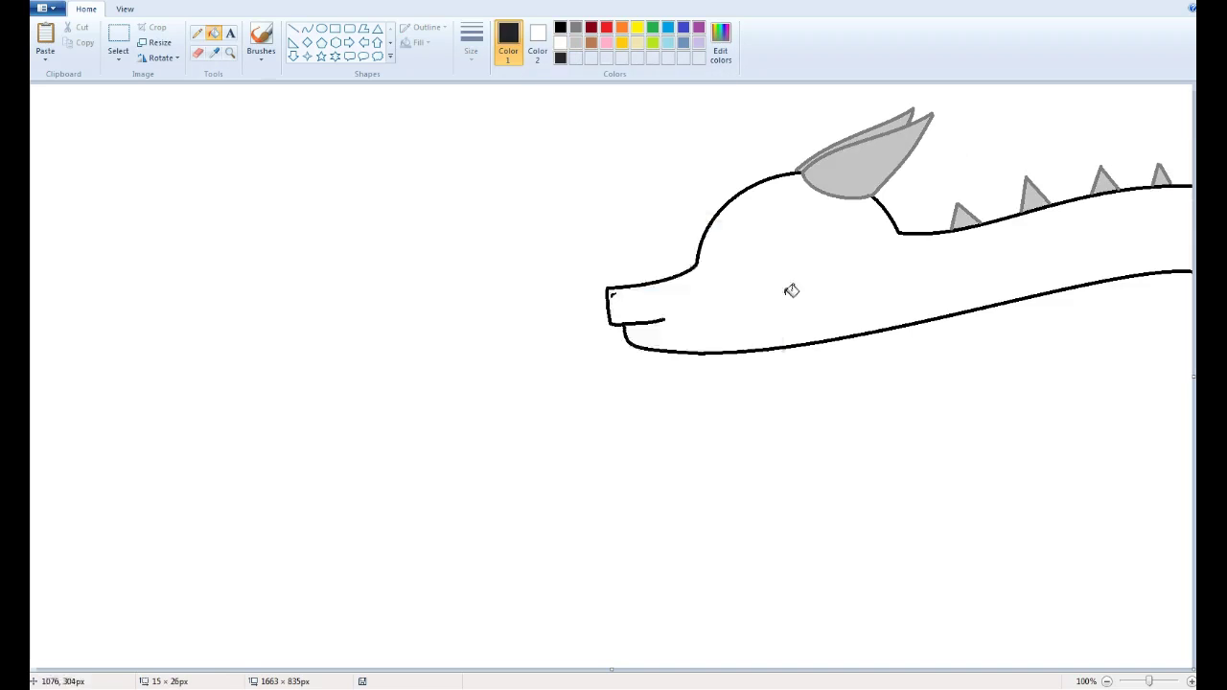
click(496, 438)
click(767, 268)
Step: Draw the outline of the dragon's eye on the head in black, with upper eyelashes and a curved lower lid
click(230, 53)
click(767, 240)
click(197, 32)
click(471, 43)
click(471, 87)
drag(306, 266, 662, 216)
drag(590, 199, 589, 230)
mouse_move(304, 258)
mouse_down()
mouse_move(339, 342)
mouse_move(633, 402)
mouse_up()
drag(587, 235, 574, 356)
Step: Fill the dragon's eye with a custom vivid pinkish red
click(213, 33)
click(431, 287)
click(720, 43)
click(488, 430)
click(432, 288)
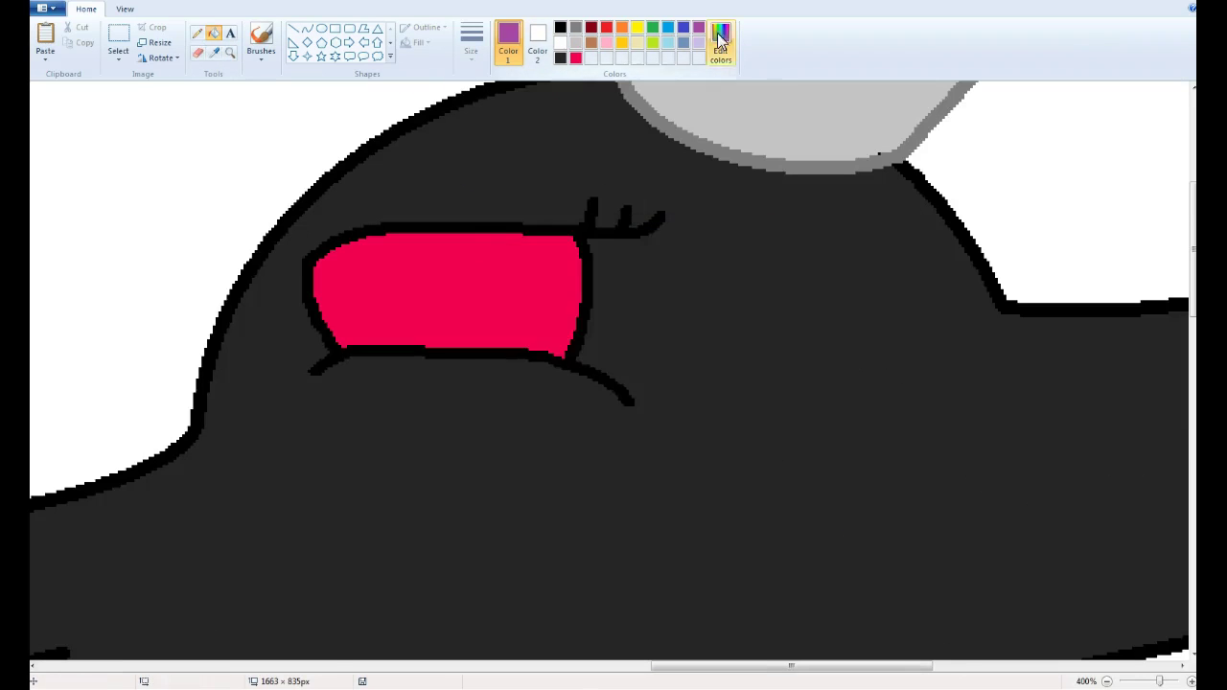
Step: Draw an oval iris in the middle of the eye and fill its centre with a custom dark purple
click(321, 28)
drag(401, 239, 491, 350)
click(213, 33)
click(560, 27)
click(720, 43)
click(487, 430)
click(446, 287)
Step: Fill the eye around the iris with light pink and colour the iris ring light purple
click(606, 43)
click(364, 288)
click(590, 58)
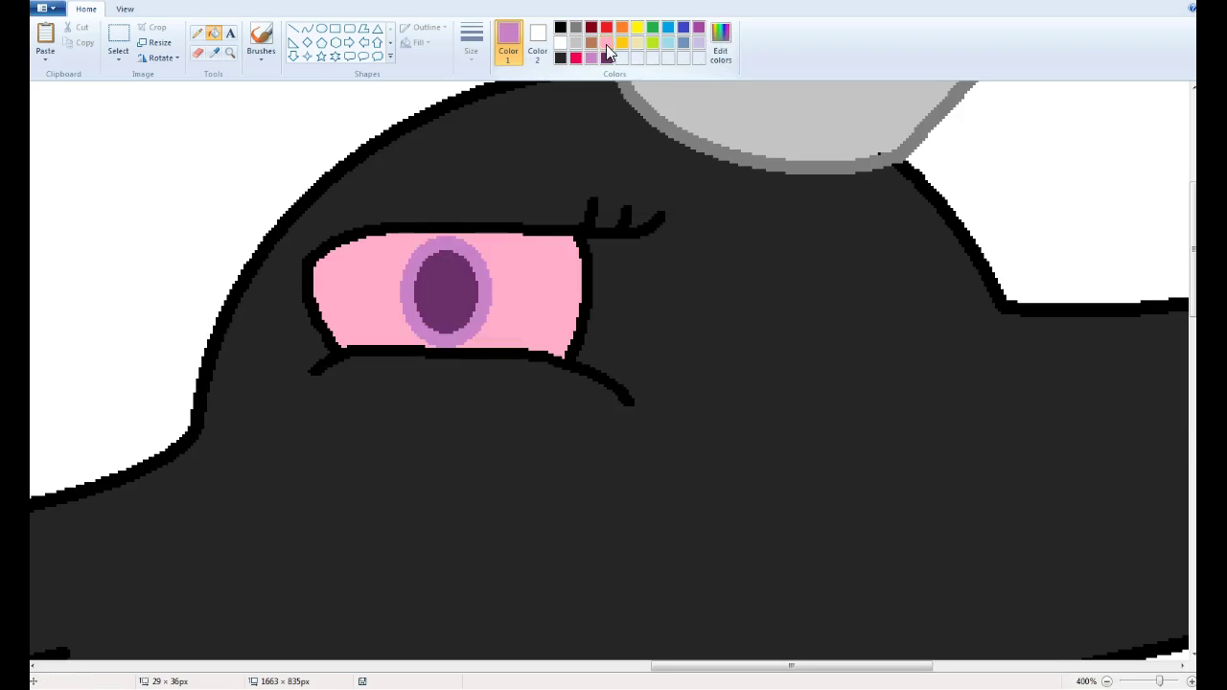
Step: Add a large white round highlight beside the iris and a small one near the eye's lower rear corner
click(561, 42)
click(321, 28)
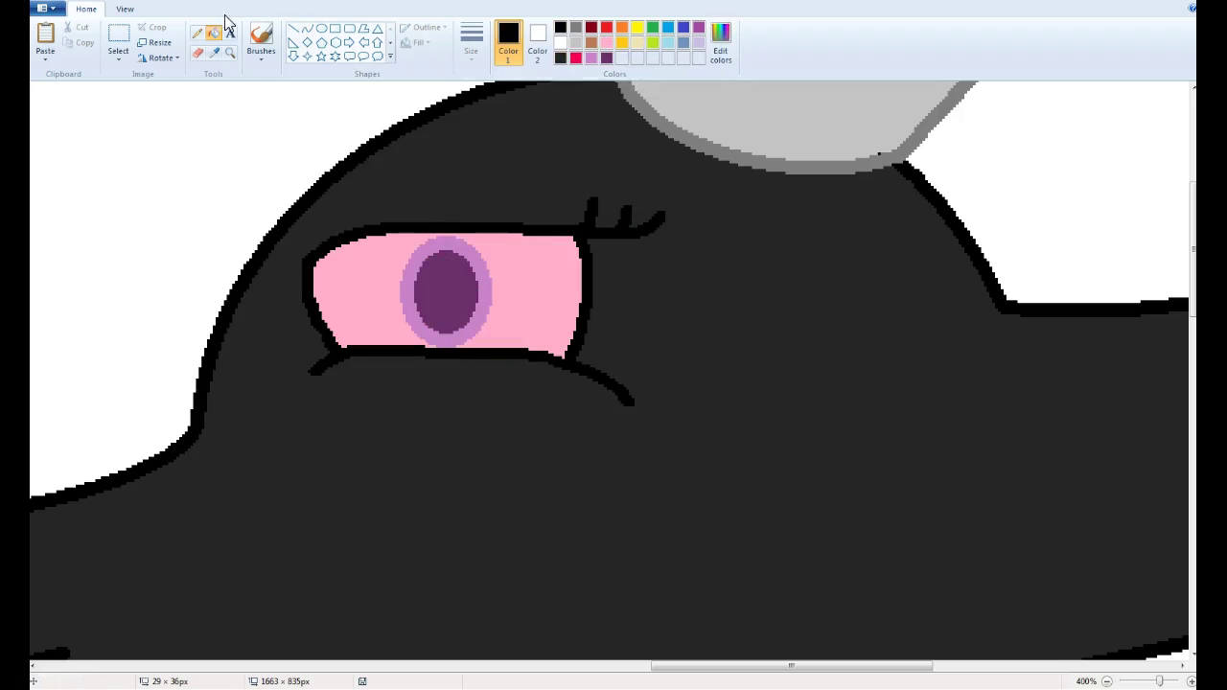
drag(370, 243, 419, 293)
key(ctrl+z)
drag(348, 254, 391, 299)
drag(518, 327, 533, 343)
click(213, 32)
click(370, 278)
Step: Outline a dark purple ribbon around the dragon's neck just behind the head, hanging to a point below the neck
scroll(626, 274, down, 3)
click(306, 28)
click(606, 57)
mouse_move(903, 232)
mouse_down()
mouse_move(913, 368)
mouse_move(933, 366)
mouse_up()
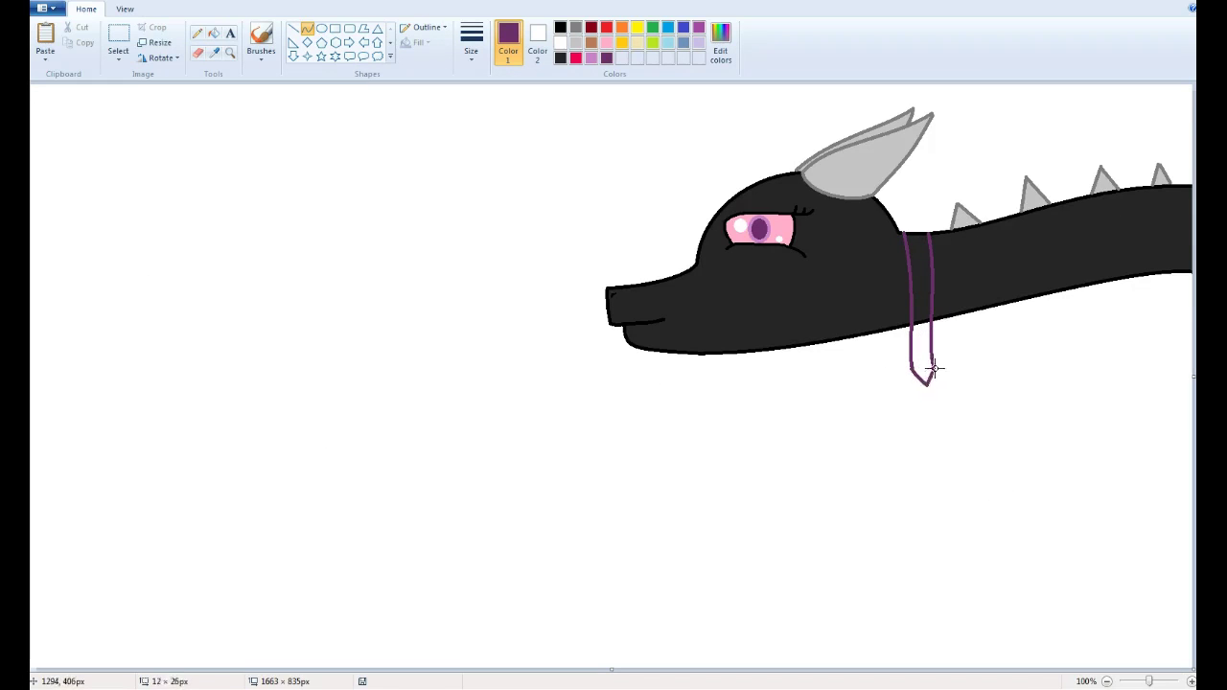
Step: Draw a small gold teardrop pendant outline with a round upper part on the empty area of the canvas
click(623, 44)
click(322, 28)
click(230, 52)
mouse_move(357, 274)
mouse_down()
mouse_move(414, 348)
mouse_move(470, 305)
mouse_up()
click(336, 323)
click(198, 33)
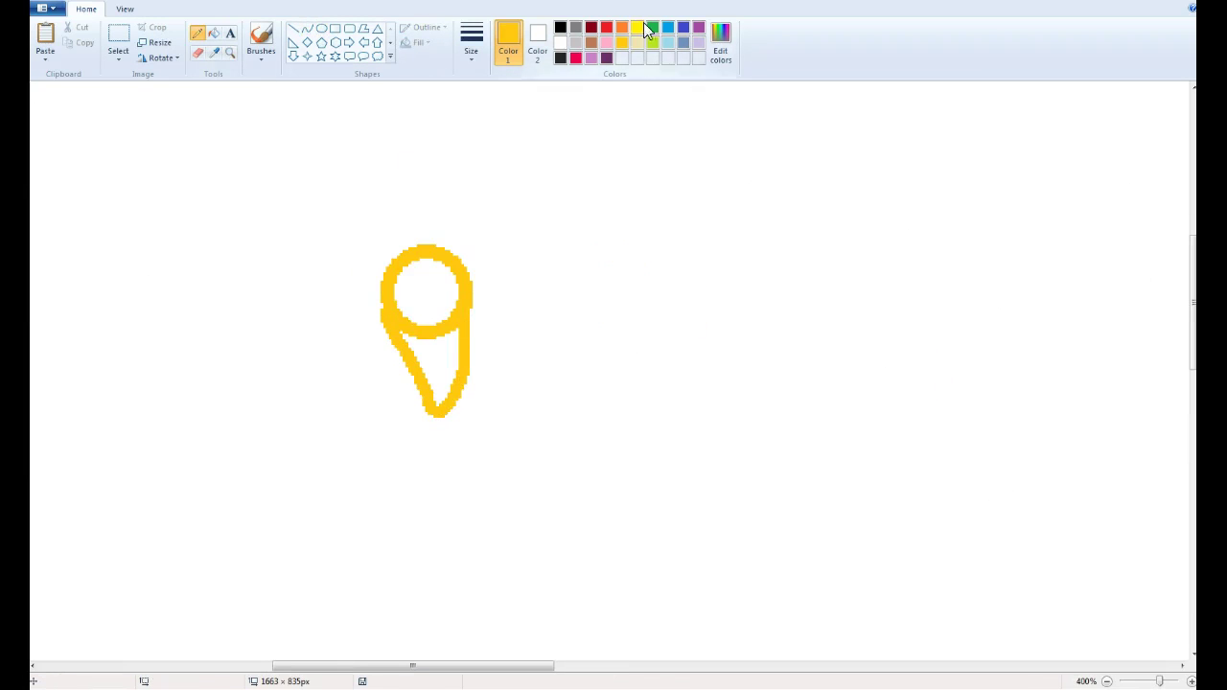
Step: Fill the pendant with yellow and brush a white highlight onto its rounded upper part
click(212, 32)
click(426, 287)
click(431, 374)
click(261, 38)
click(561, 42)
drag(396, 299, 407, 280)
click(496, 10)
click(496, 5)
Step: Select the yellow pendant and move it to the pointed end of the ribbon on the dragon's neck
click(118, 44)
drag(336, 224, 528, 492)
right_click(454, 391)
key(Escape)
key(ctrl+Page_Down)
key(ctrl+Page_Down)
key(ctrl+Page_Down)
key(ctrl+Page_Down)
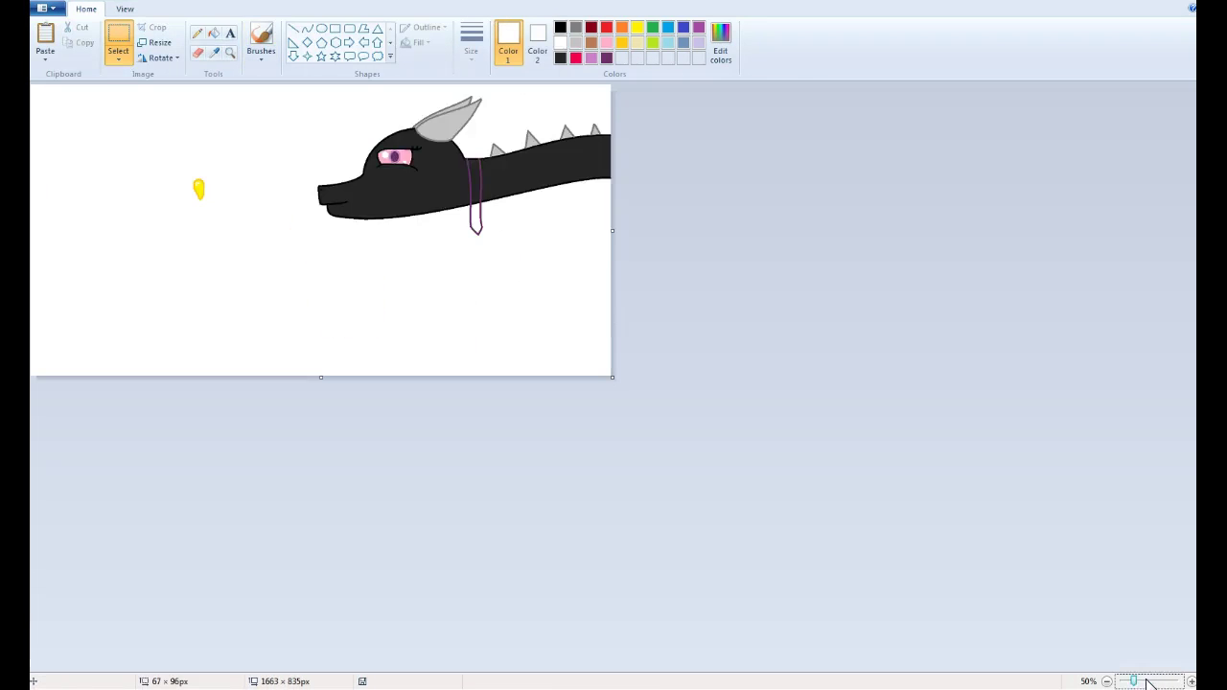
key(ctrl+Page_Up)
mouse_move(364, 293)
mouse_down()
mouse_move(899, 451)
mouse_move(927, 406)
mouse_up()
Step: Fill the neck ribbon with a custom medium purple
click(212, 33)
click(606, 57)
click(920, 326)
key(ctrl+z)
click(721, 43)
click(720, 323)
click(482, 435)
click(920, 317)
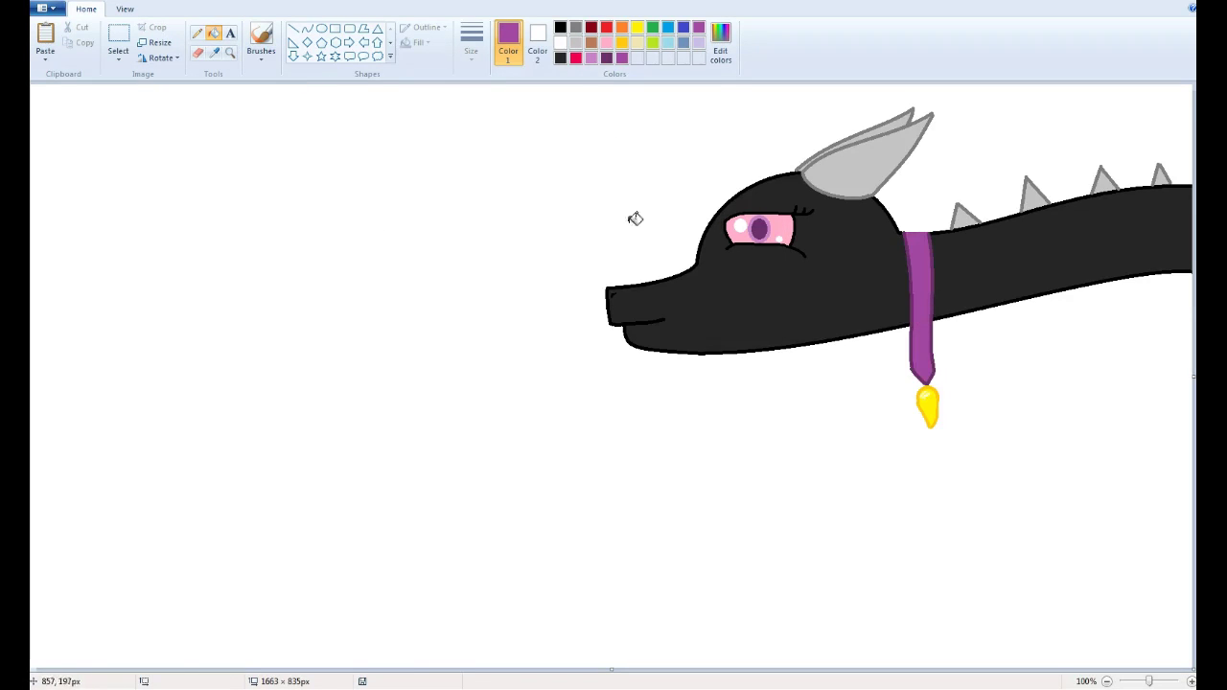
Step: Draw a second ribbon tail behind the hanging one below the neck and fill it with a custom darker purple
click(307, 29)
drag(920, 379, 891, 332)
click(213, 33)
click(721, 43)
click(482, 436)
click(925, 340)
Step: Select the whole dragon head, neck and pendant to bring them onto the dog's canvas
click(118, 43)
drag(523, 96, 1194, 424)
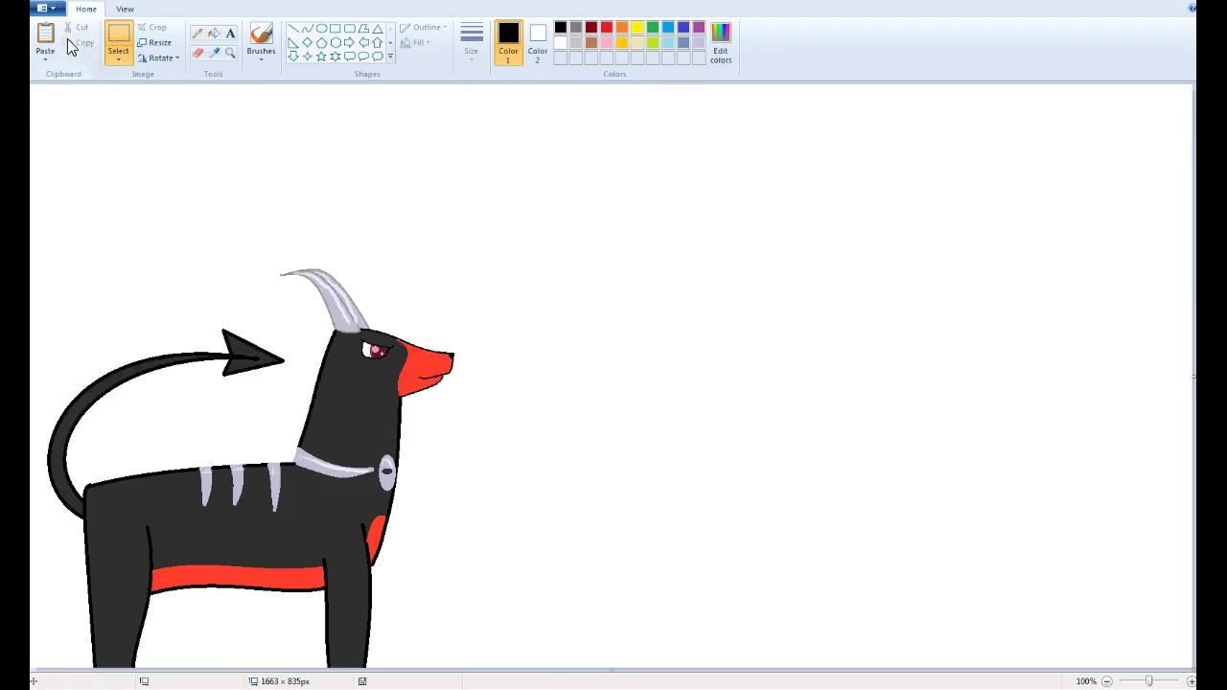
Step: Draw a custom sand-yellow horizon curve across the canvas behind both creatures, and fill the ground sand yellow and the sky dark navy
click(721, 43)
click(482, 435)
click(307, 29)
drag(31, 300, 1194, 526)
drag(863, 461, 824, 513)
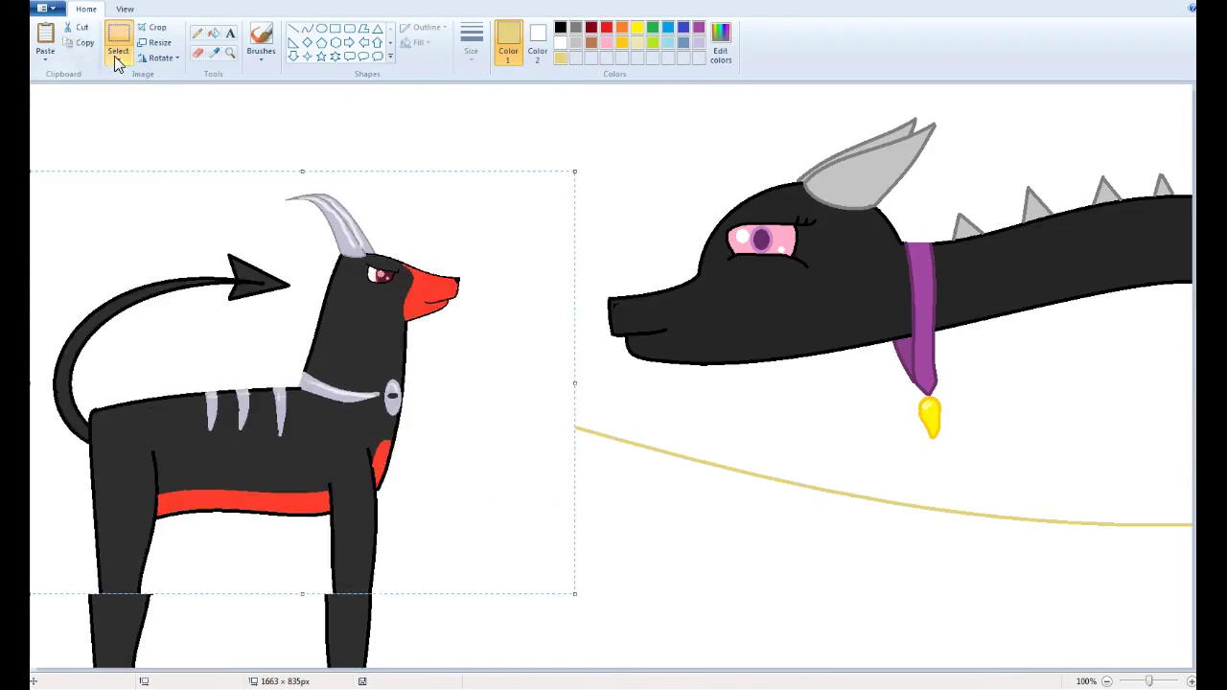
click(623, 612)
click(550, 335)
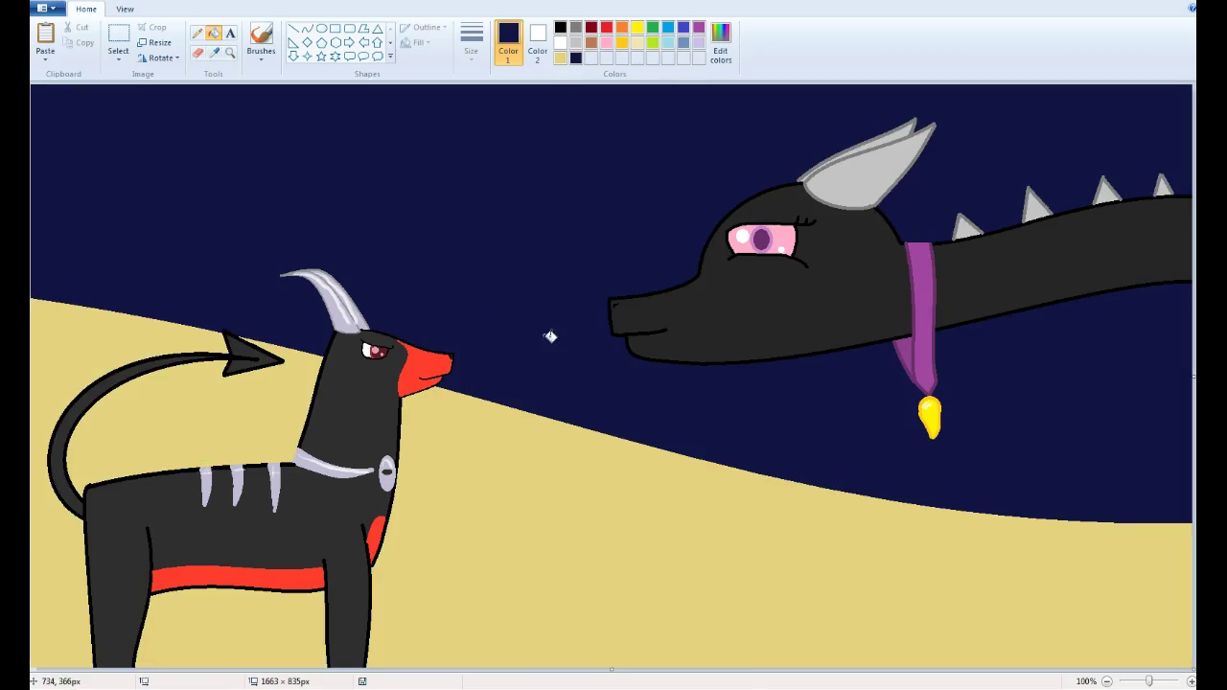
Step: Draw a nearly vertical black line from the canvas's upper edge to the ground above the tail, and fill the area beside it black
click(293, 28)
drag(128, 86, 121, 312)
click(213, 33)
click(76, 192)
Step: Draw a small black pillar standing on the horizon beneath the dragon's neck and fill it black
click(292, 28)
drag(1032, 448, 1033, 516)
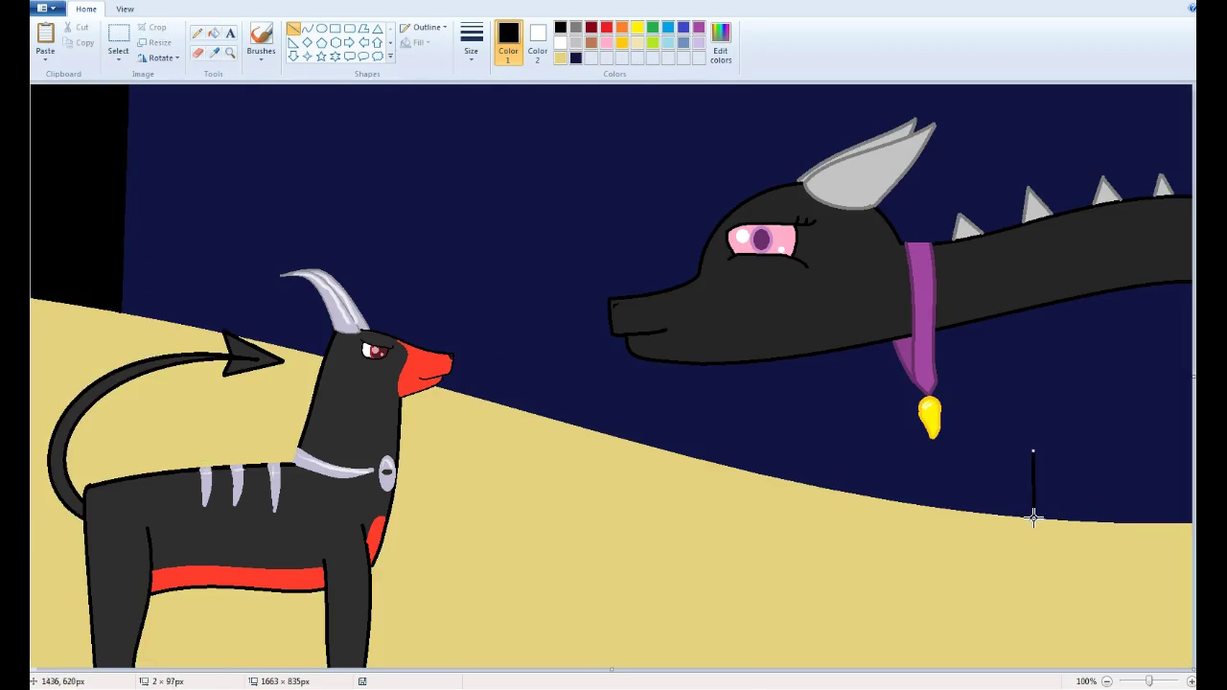
click(230, 52)
click(1047, 460)
click(213, 32)
click(450, 479)
Step: Draw a small purple wireframe cube, tilted and about 10 px across, hovering just above the black pillar
click(698, 27)
click(292, 28)
drag(443, 299, 417, 235)
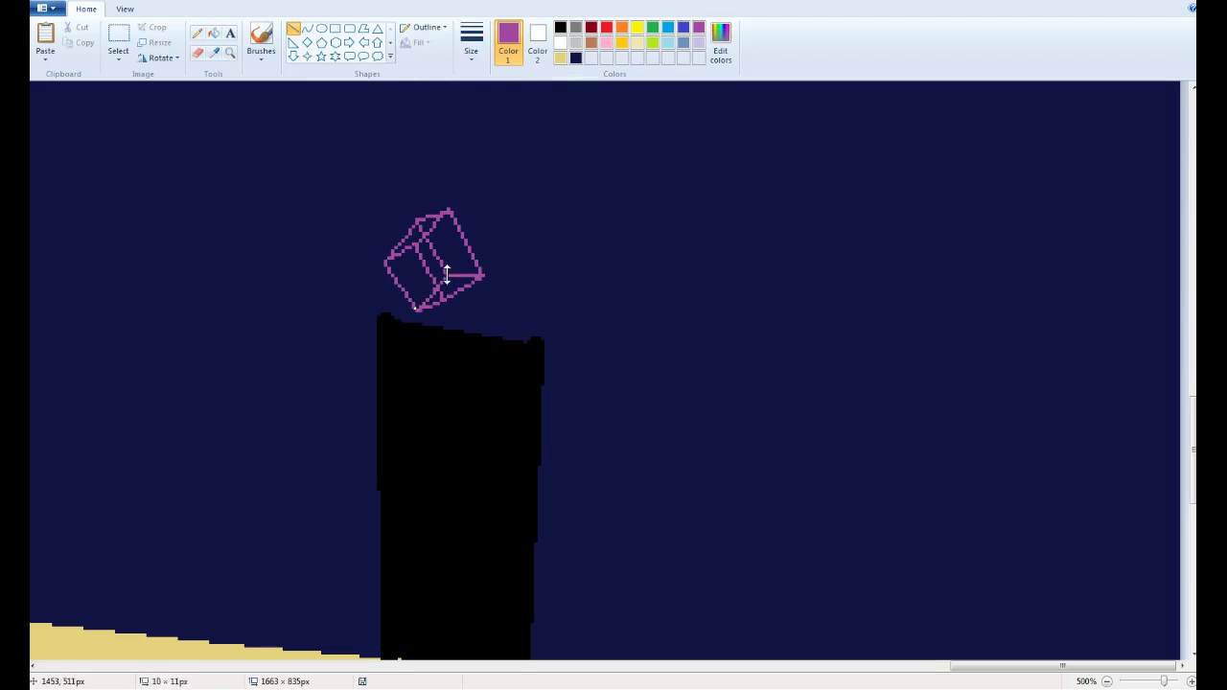
click(1147, 682)
Step: Add the title "Houndoom and Endy" in large bold light pink text across the upper sky between the two creatures
text(houndoom and endey)
key(BackSpace)
key(BackSpace)
key(BackSpace)
key(BackSpace)
key(BackSpace)
text(Endy)
key(Home)
key(Delete)
text(H)
Step: Add two small pink credit lines in the canvas's upper corner: "made by:" with the artist's nickname, and "suggested from: A friend of mine"
click(42, 99)
text(made by: Super Cheetah)
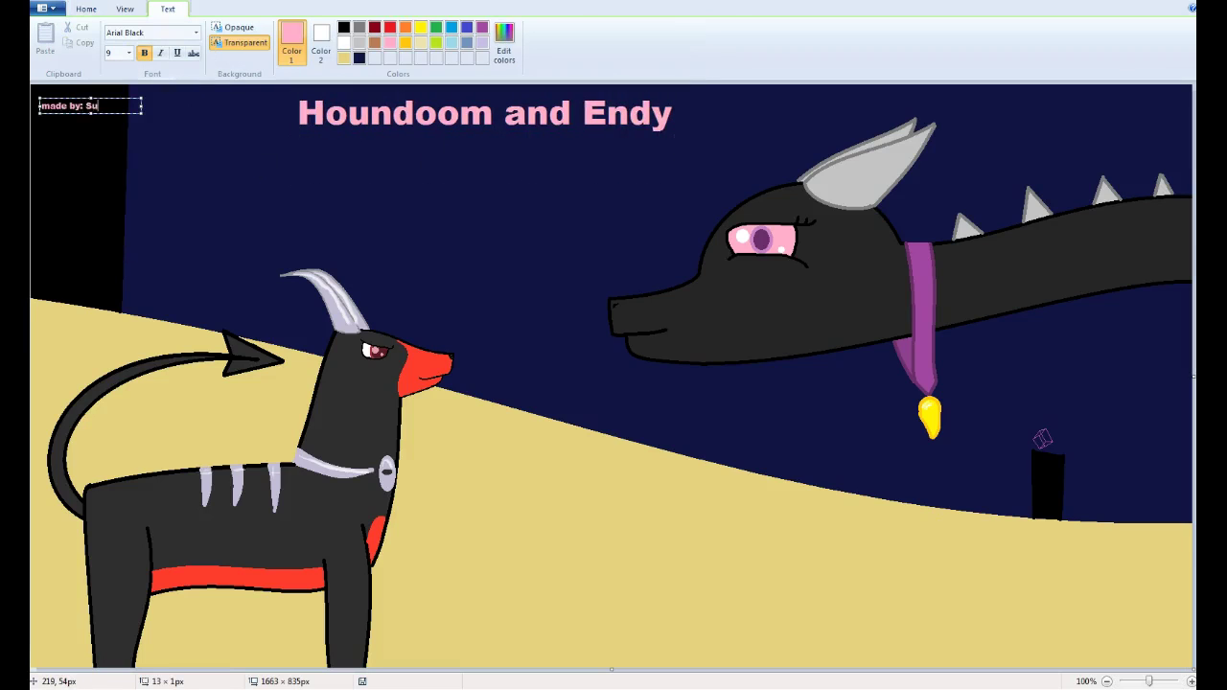
click(100, 147)
click(42, 131)
text(suggested from: A friend of mine)
click(383, 163)
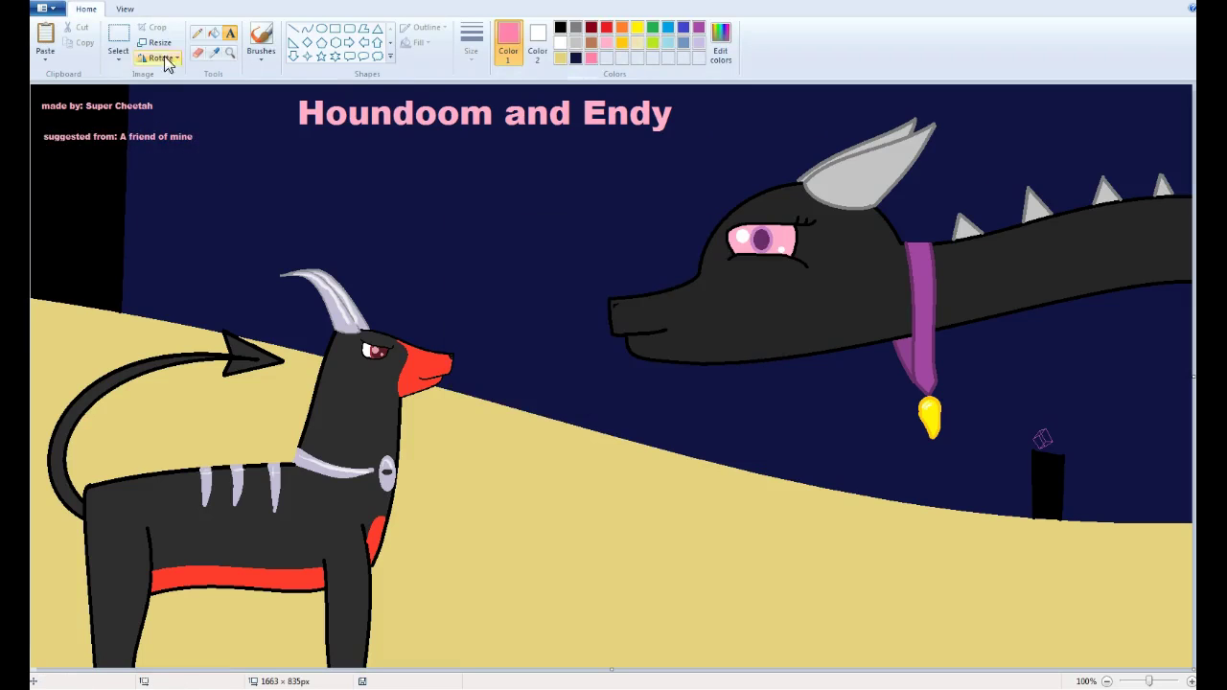
Step: Set the secondary colour to dark navy and cut the title out of the sky
click(537, 43)
click(576, 57)
click(118, 43)
Step: Spray a wide pink airbrush cloud in the sky above the dog, using a larger brush size
click(260, 53)
click(269, 139)
click(471, 43)
click(471, 154)
mouse_move(470, 153)
mouse_down()
mouse_move(446, 154)
mouse_move(608, 164)
mouse_move(411, 123)
mouse_move(608, 197)
mouse_move(320, 129)
mouse_move(330, 154)
mouse_up()
Step: Paste the title back and place it centred over the pink spray cloud
click(118, 56)
key(ctrl+v)
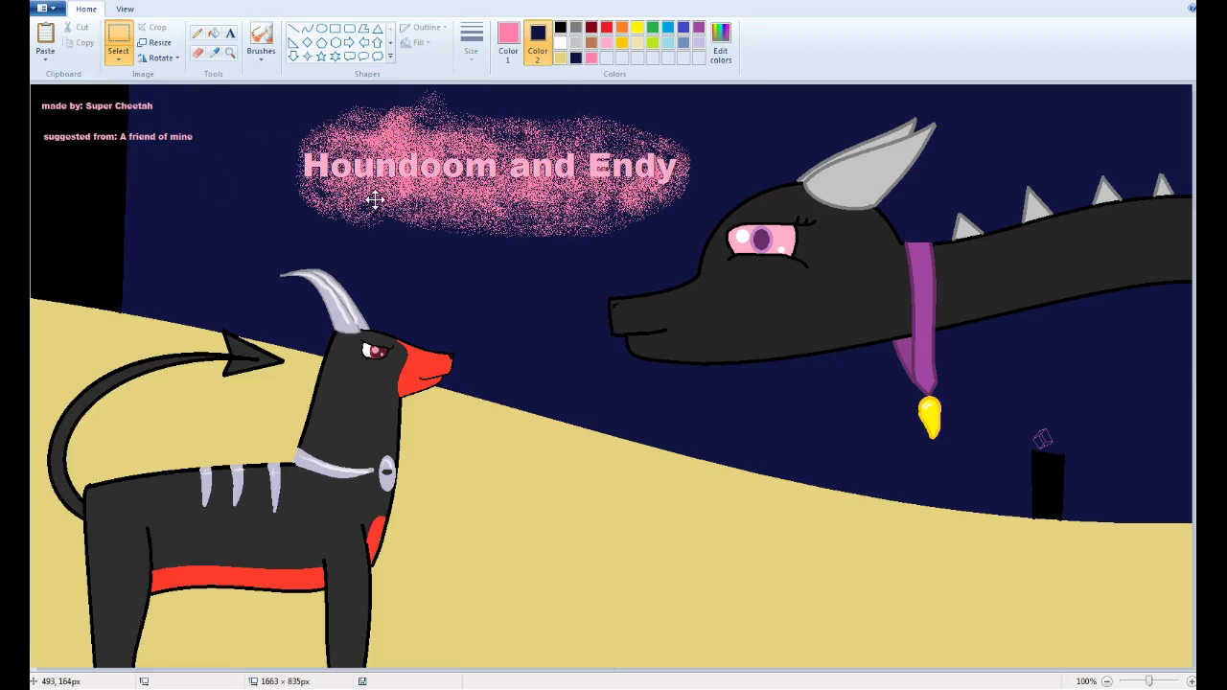
click(508, 43)
click(684, 89)
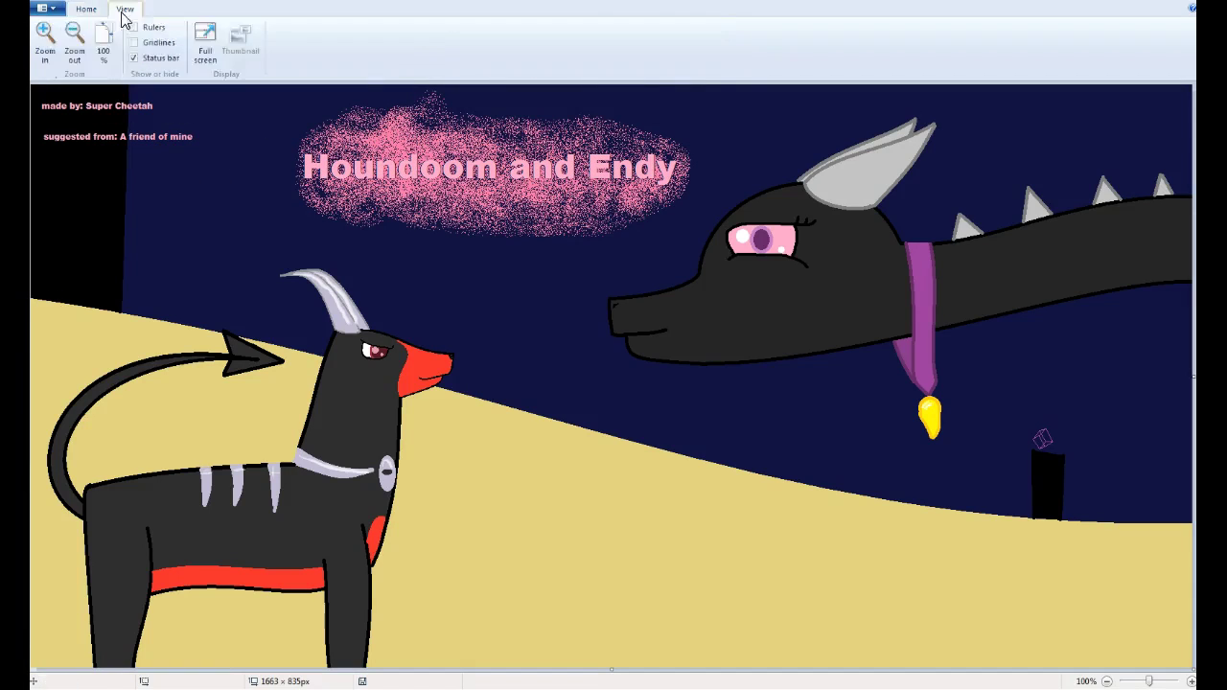